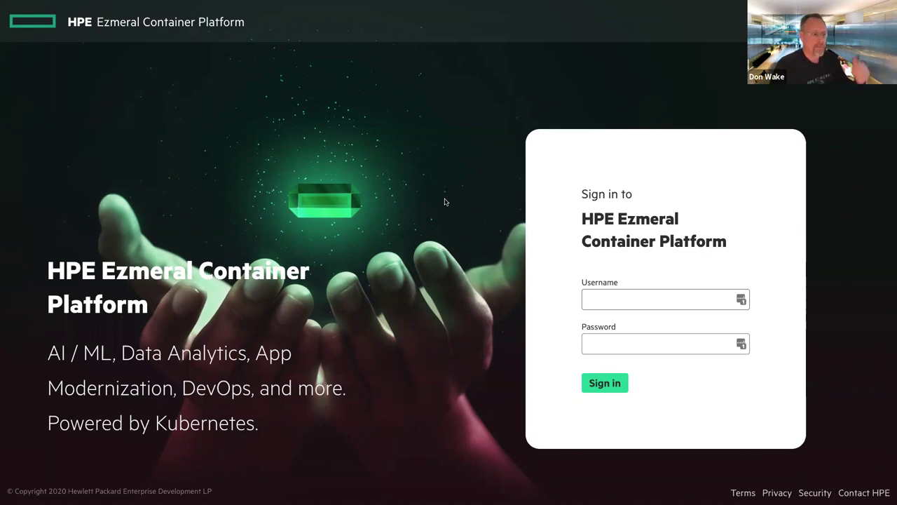
Sign in with the username and password to reach the Kubernetes Dashboard usage overview
text(donald)
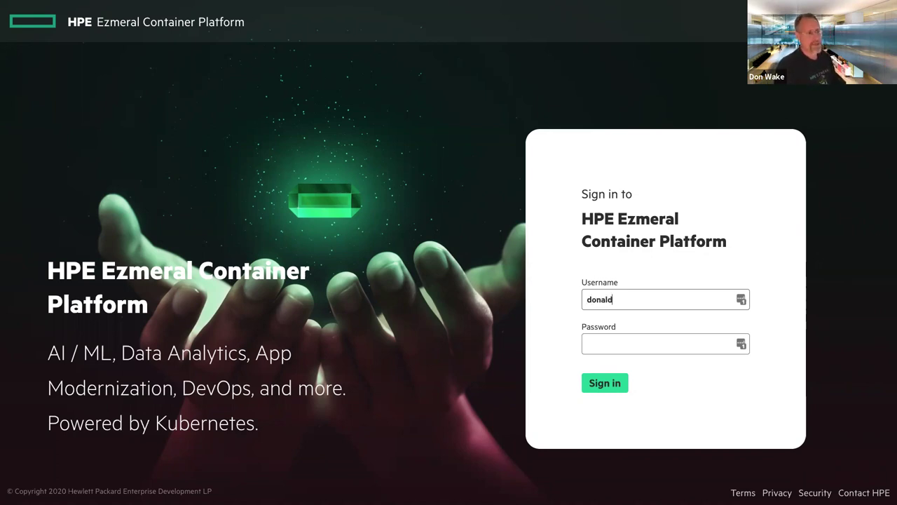
click(665, 344)
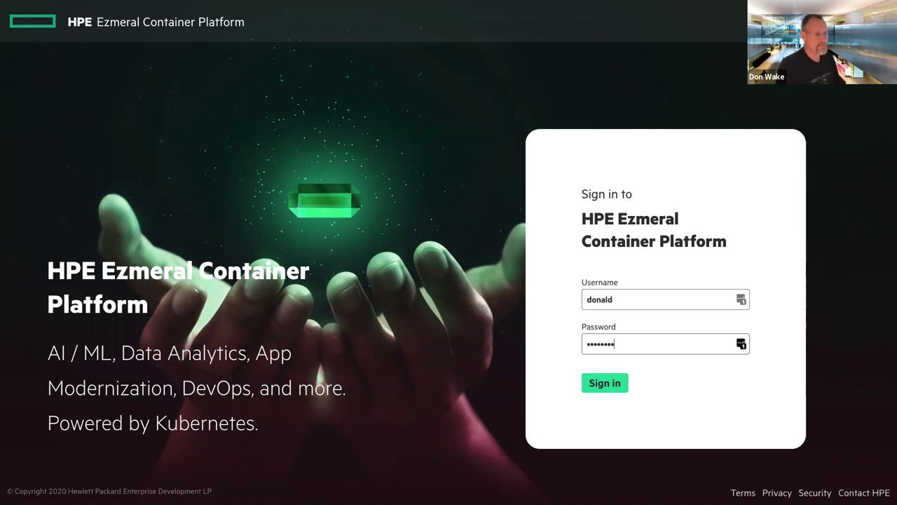
key(Return)
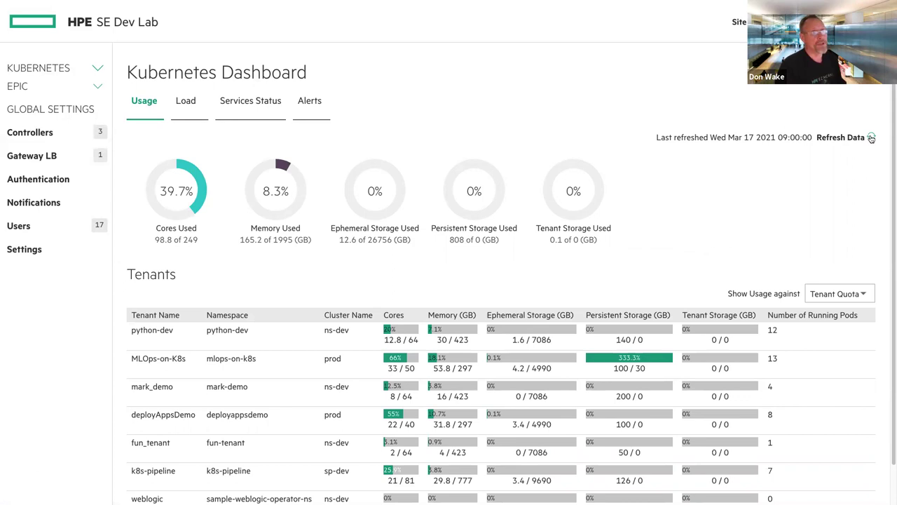
Show the Kubernetes Clusters page listing the sp-dev, picasso, ns-dev and prod clusters
click(740, 23)
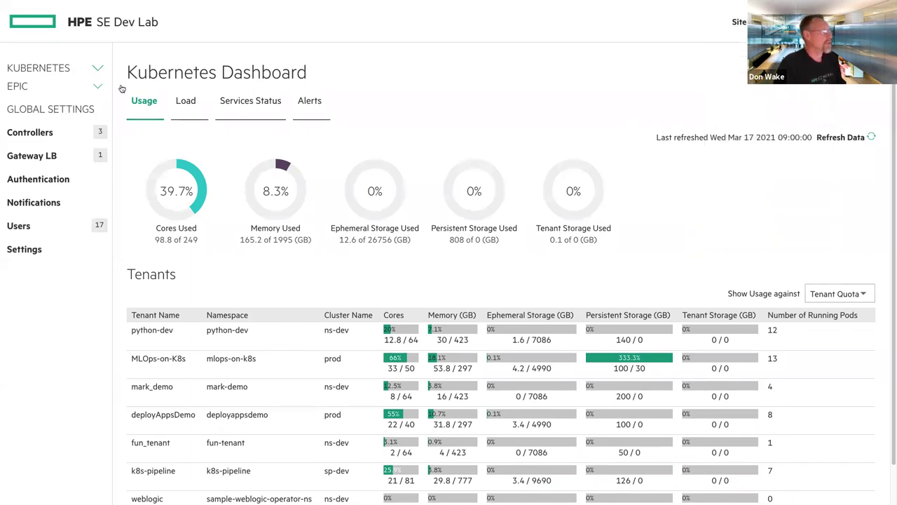
click(54, 70)
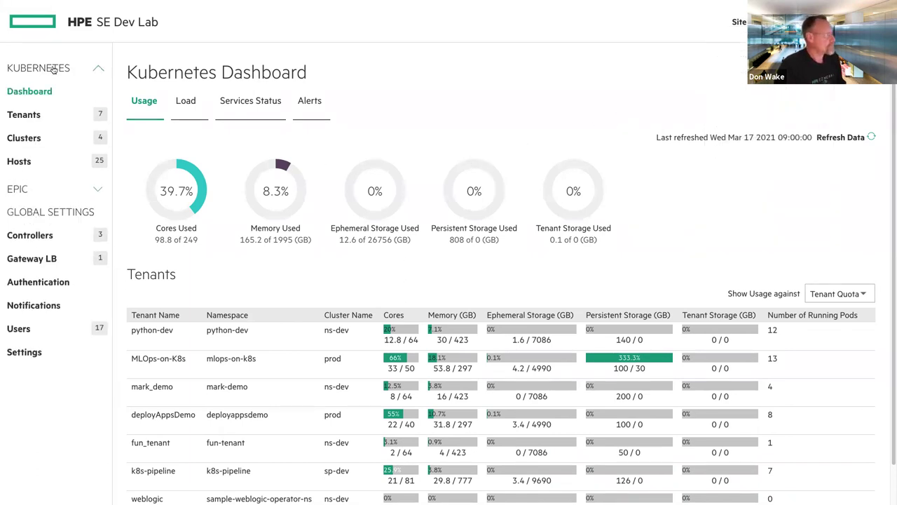
click(24, 141)
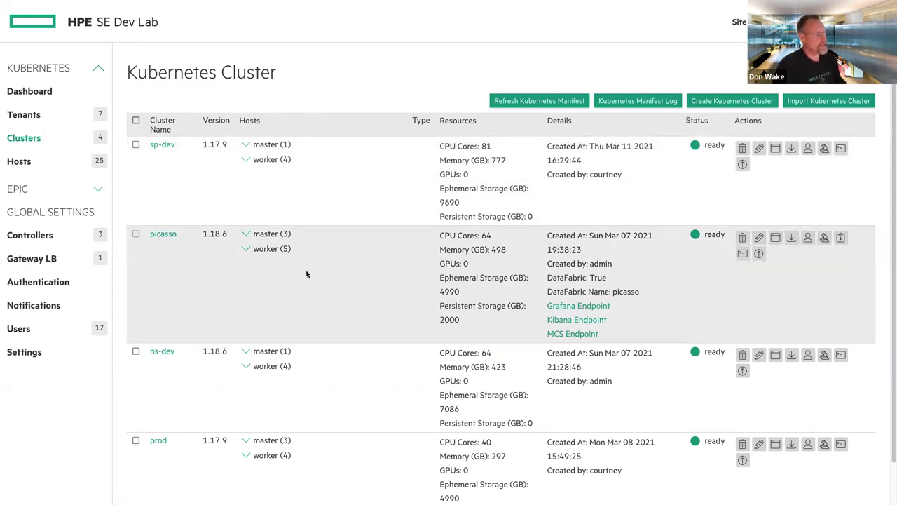
scroll(307, 275, down, 1)
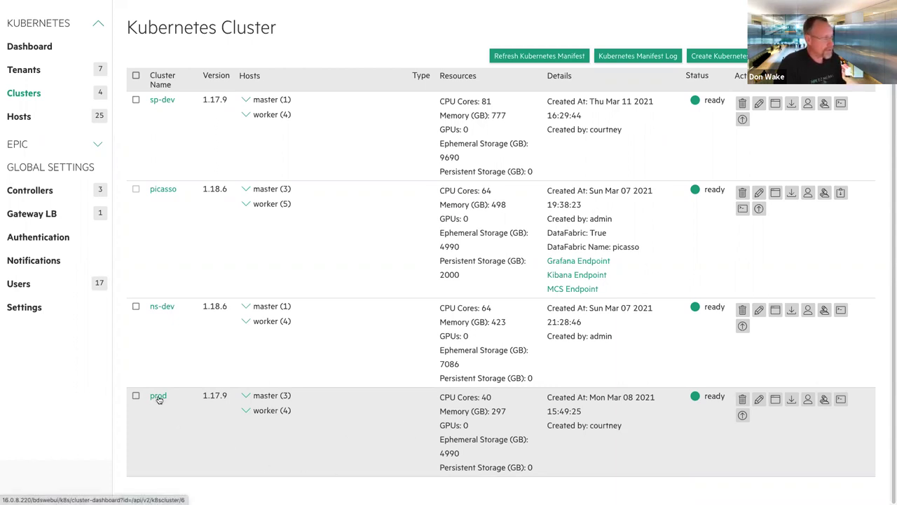
scroll(656, 306, up, 1)
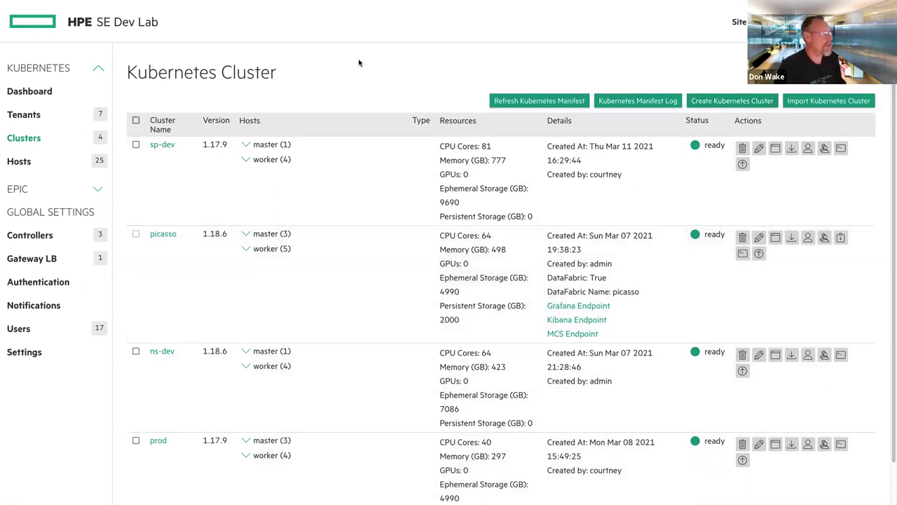
Start the Create Kubernetes Cluster wizard, which warns that no hosts are available
click(720, 102)
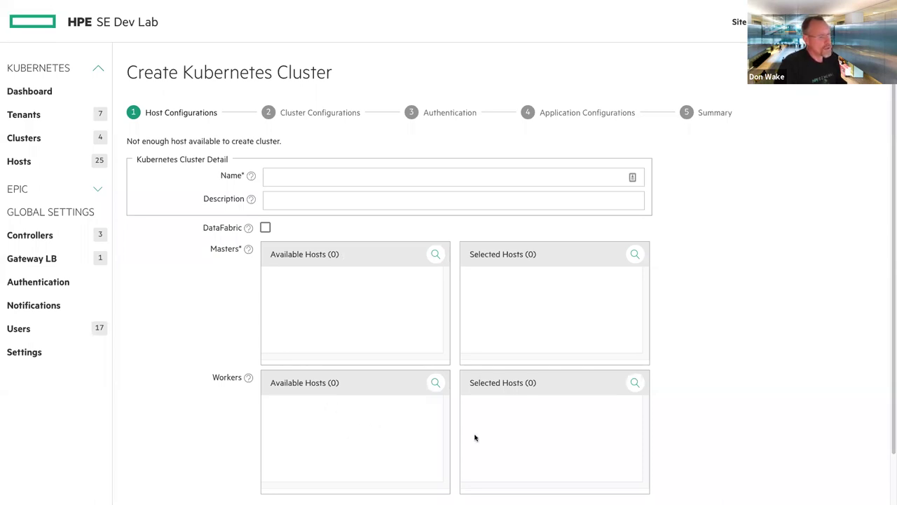
scroll(596, 399, down, 2)
scroll(294, 295, up, 2)
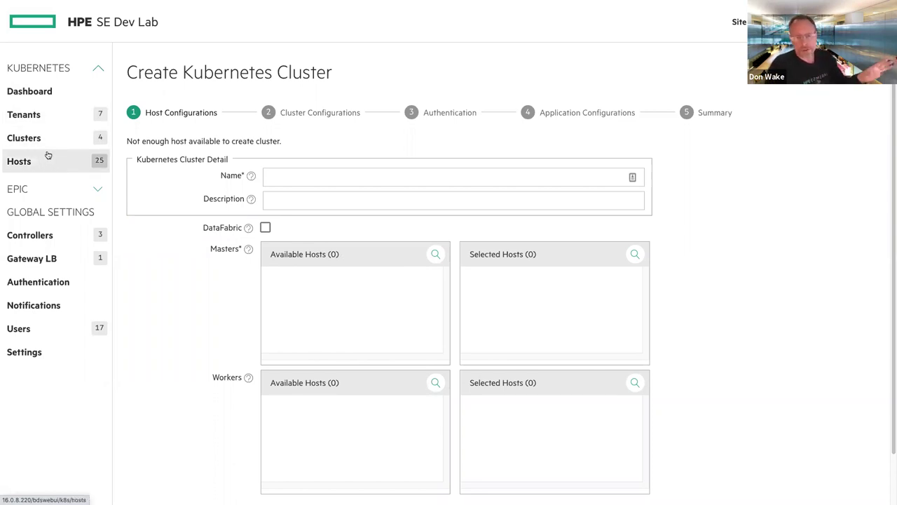
Show the Kubernetes Tenants page listing seven tenants such as python-dev, MLOps-on-K8s and weblogic
click(23, 116)
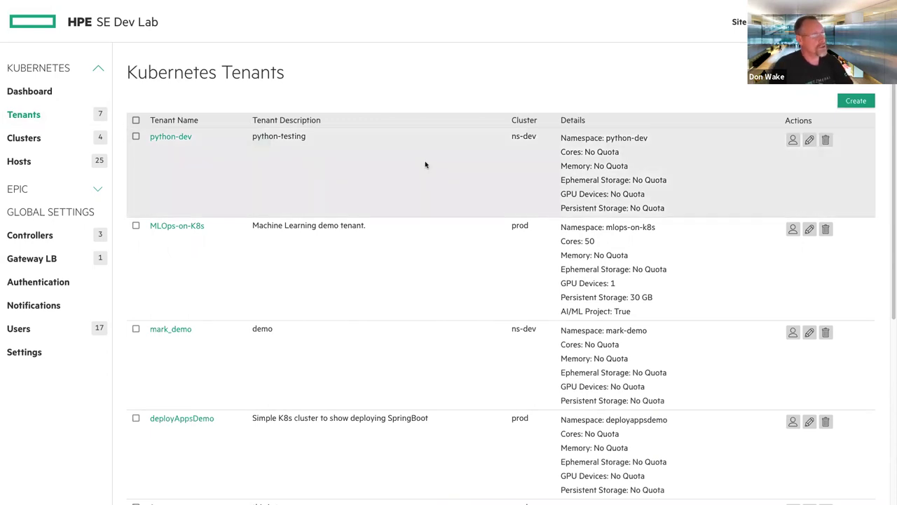
scroll(425, 165, down, 5)
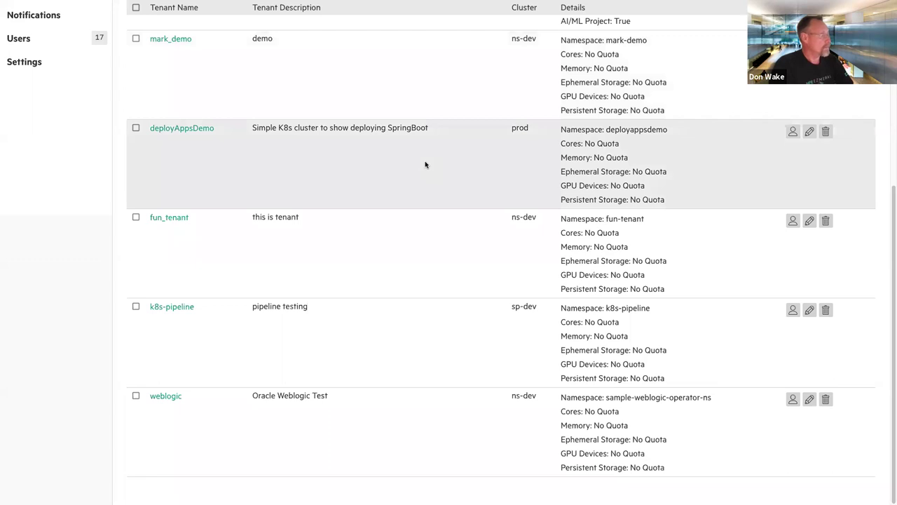
scroll(425, 165, up, 5)
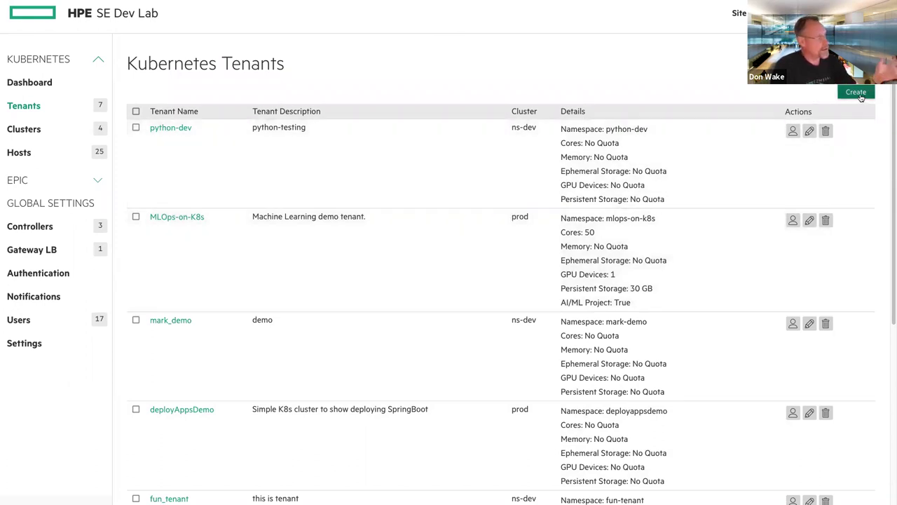
click(859, 95)
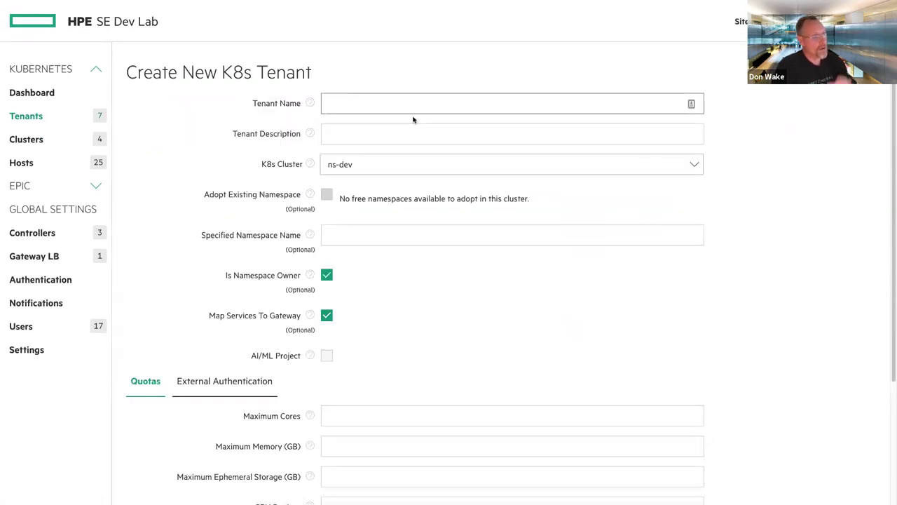
click(350, 164)
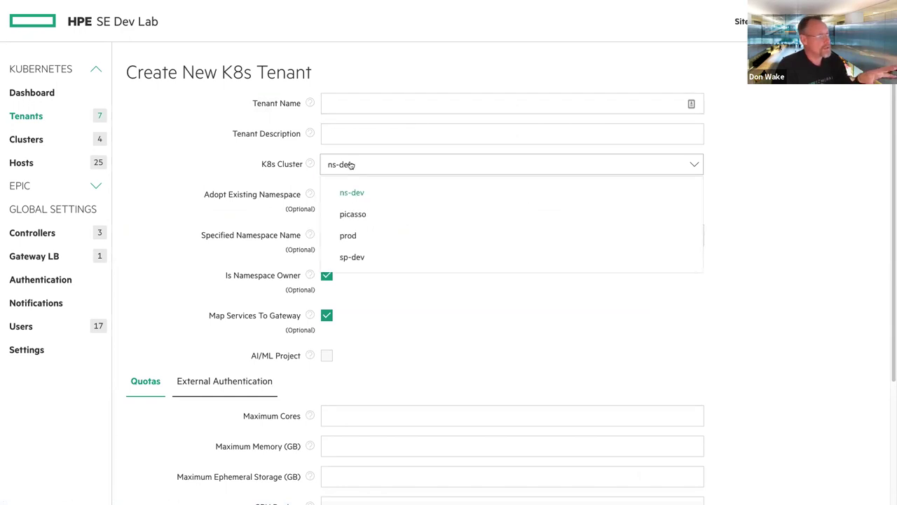
click(347, 235)
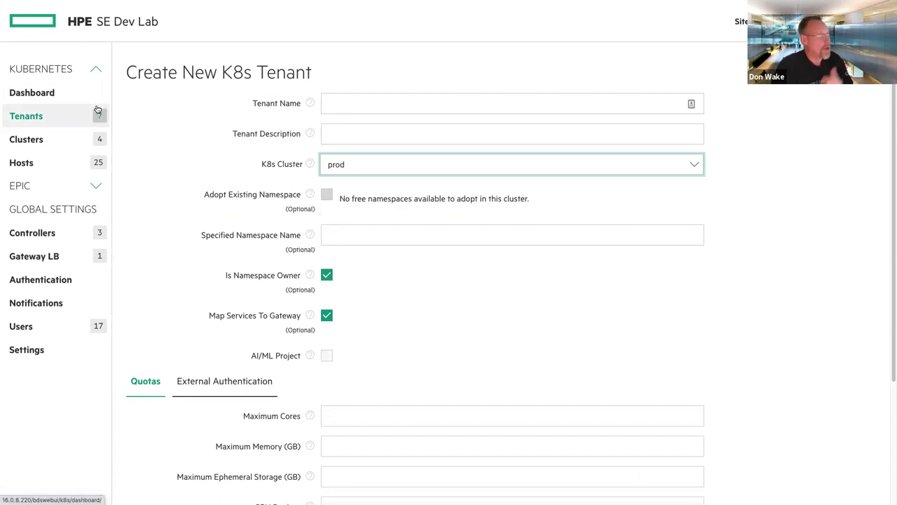
click(42, 118)
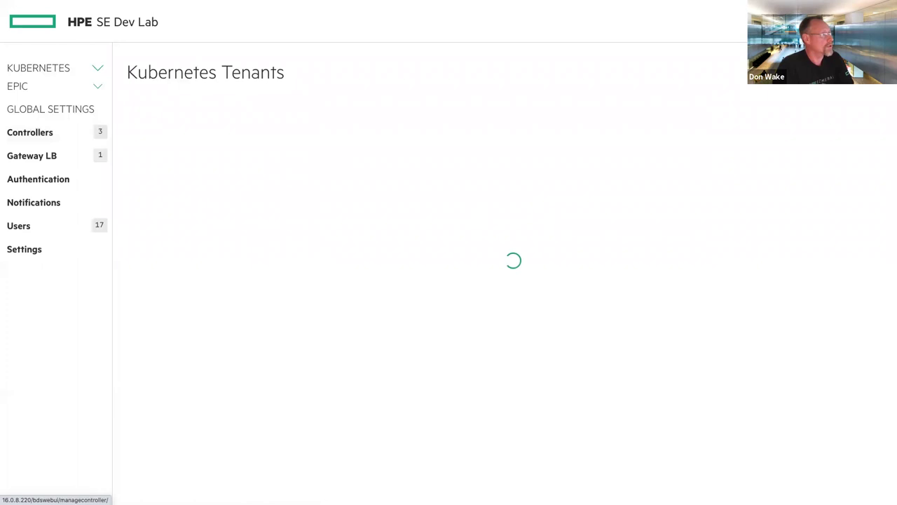
click(24, 71)
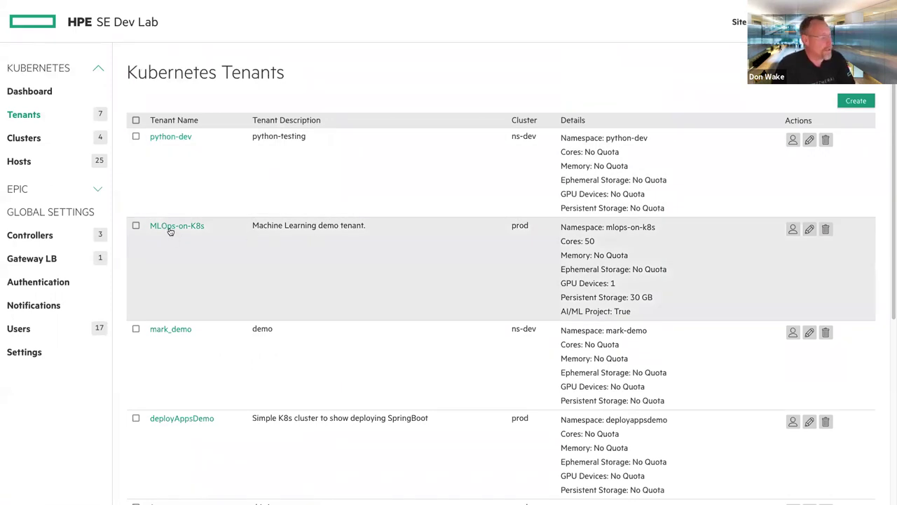
Switch into the MLOps-on-K8s tenant's dashboard as Tenant Admin
click(169, 228)
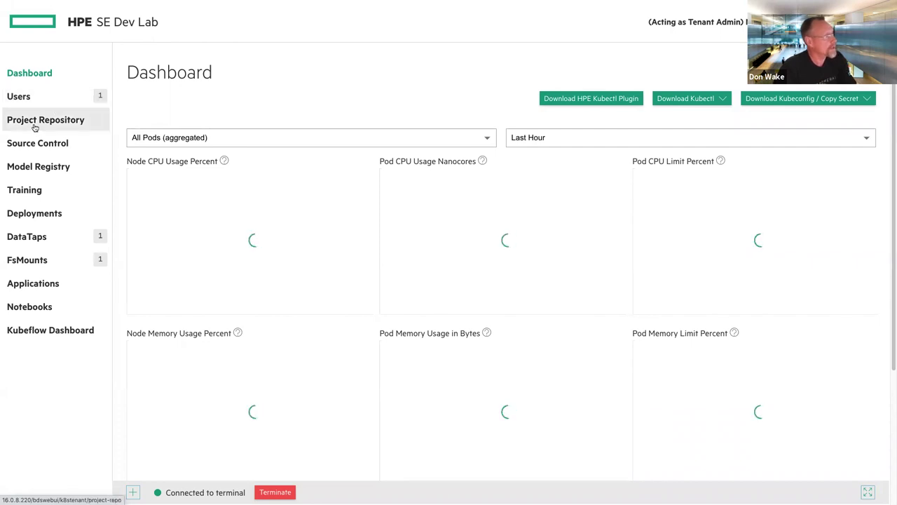
Review the tenant's users and Assign list, then go to Project Repository and Source Control
click(18, 96)
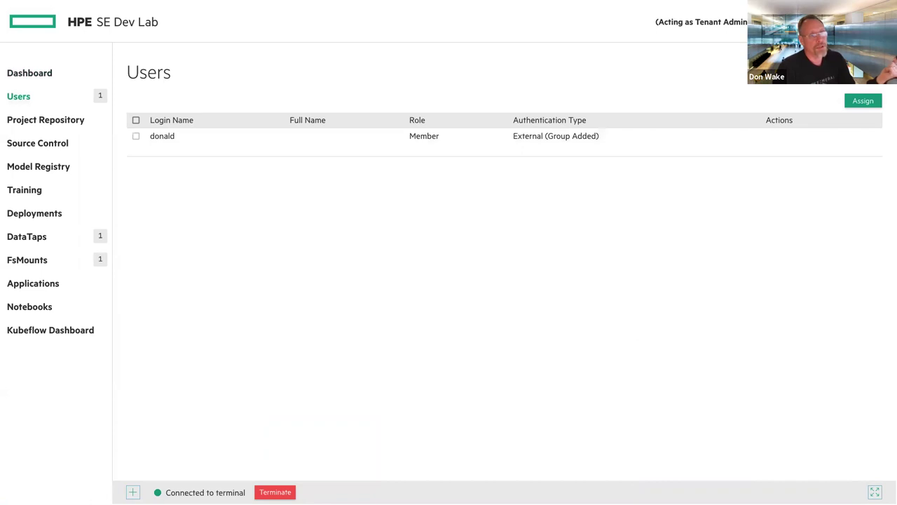
click(854, 101)
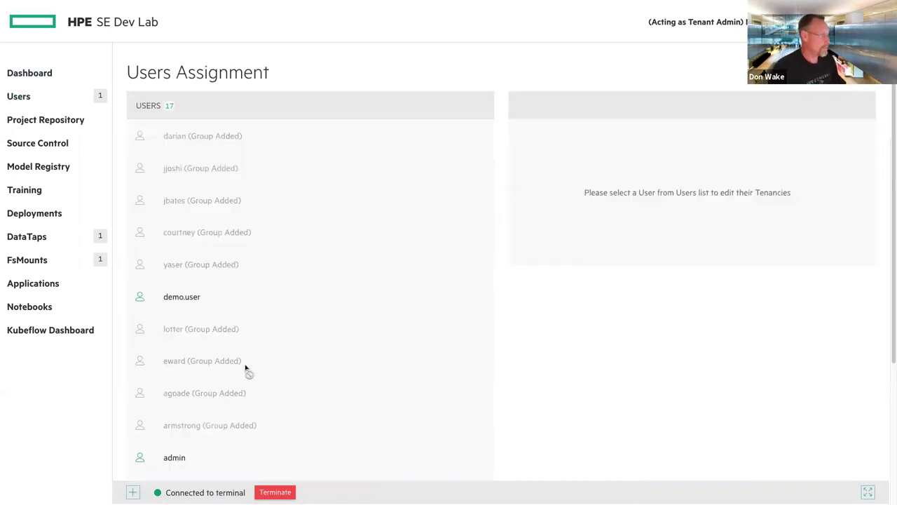
scroll(247, 361, down, 3)
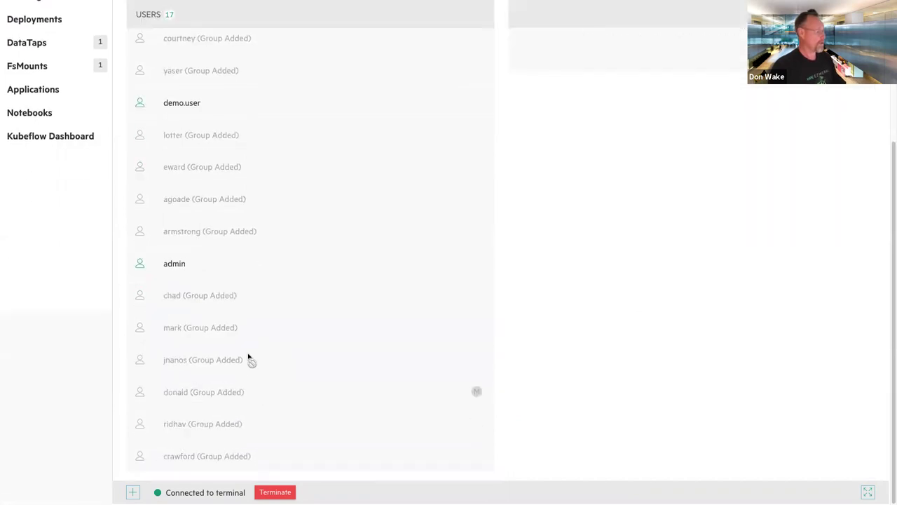
scroll(248, 360, up, 3)
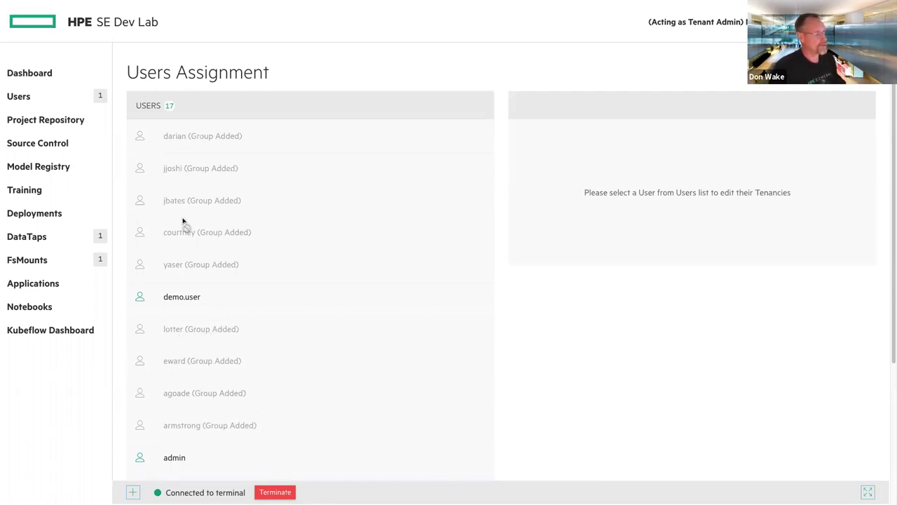
click(25, 124)
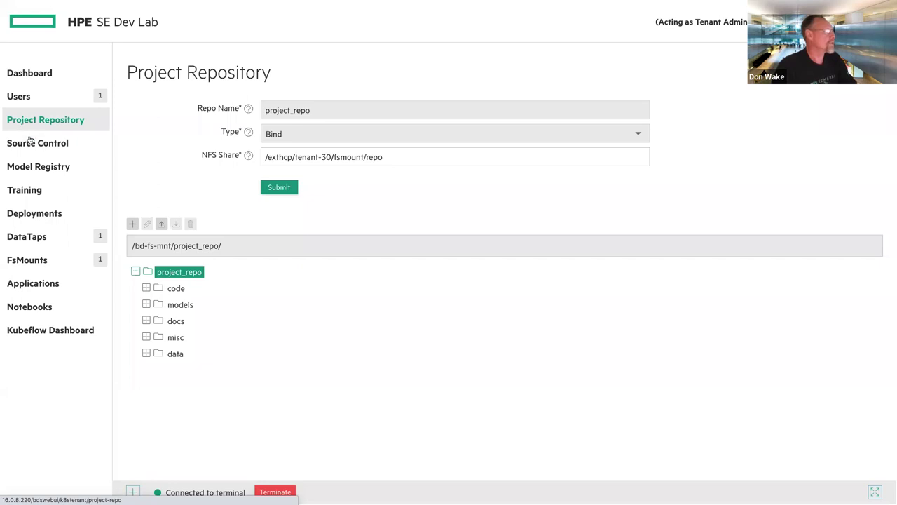
click(30, 143)
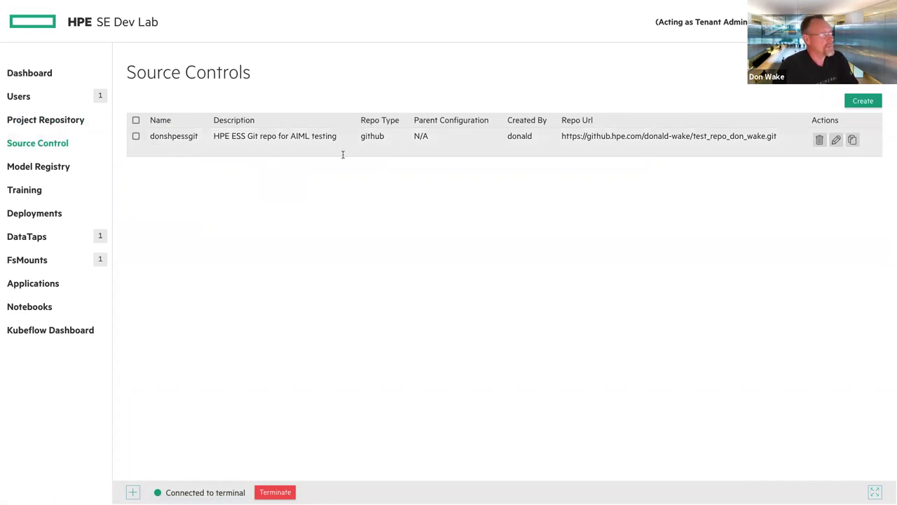
Edit the donshpessgit GitHub source control entry (Token authentication, master branch)
click(837, 141)
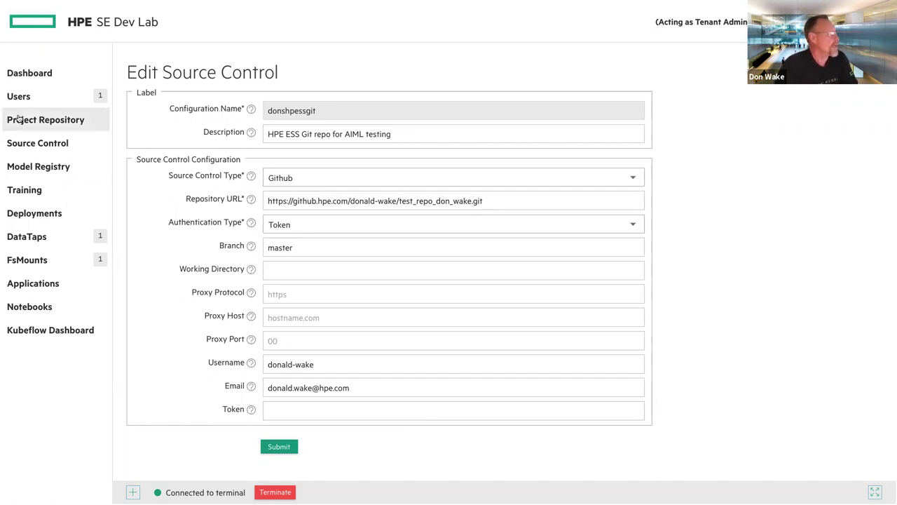
Return to the Source Controls list, then go to the Notebooks page
click(21, 144)
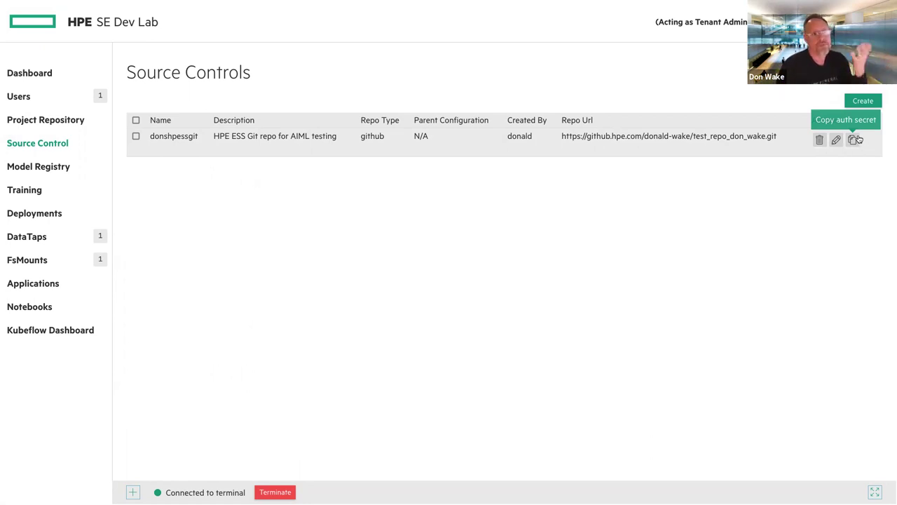
click(43, 309)
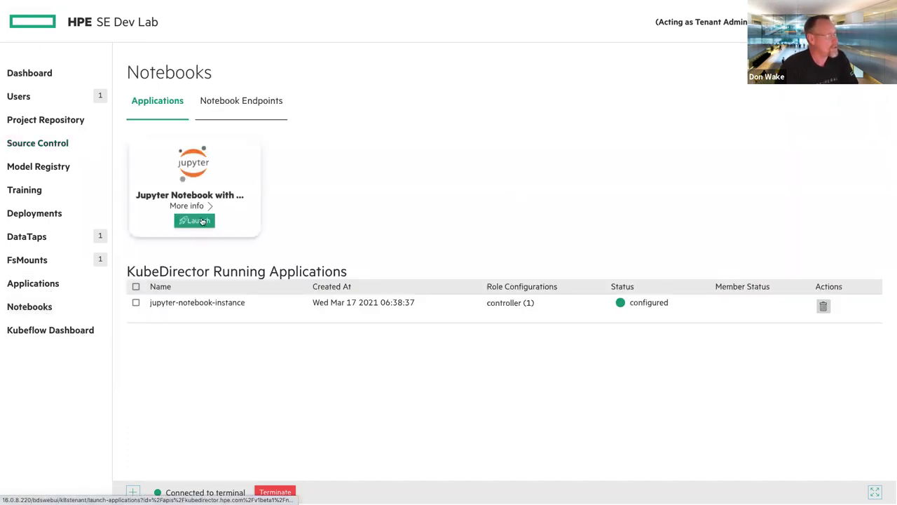
Preview the Jupyter launch YAML and its secrets placeholder, then return to Notebooks without launching
click(201, 221)
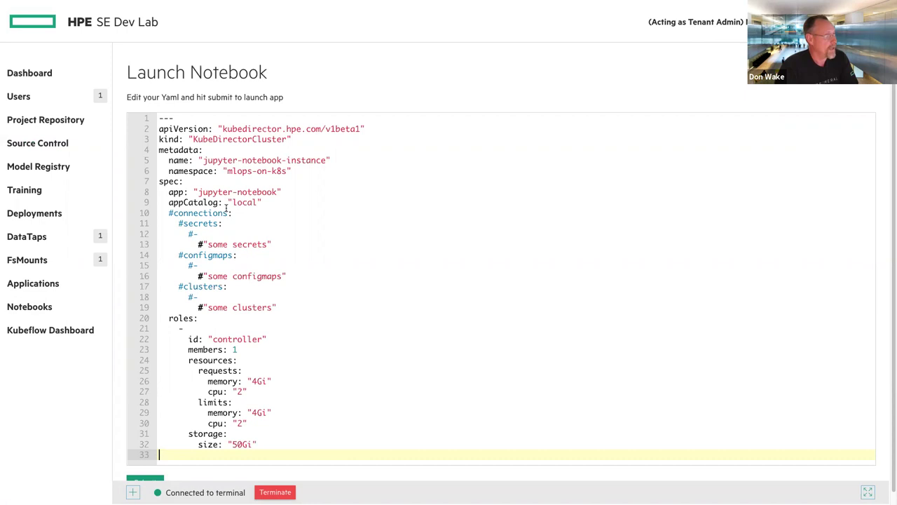
click(209, 245)
shift+click(271, 244)
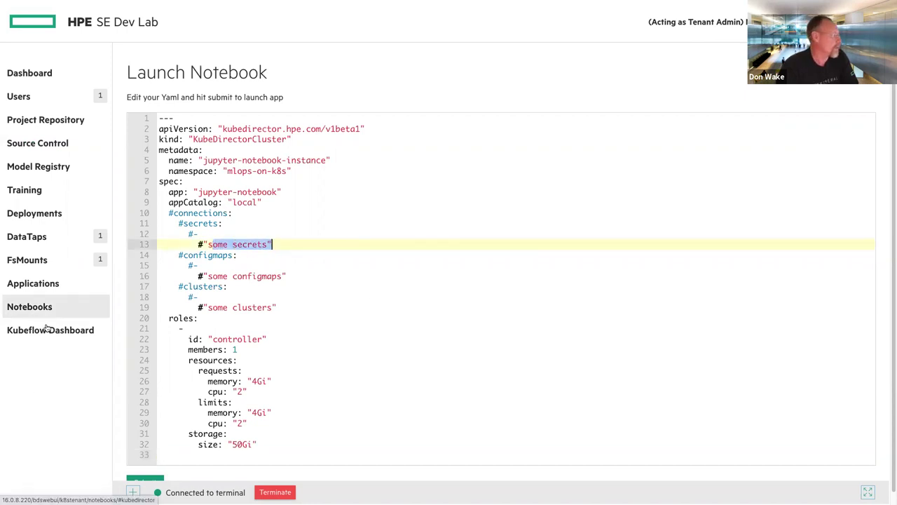
click(29, 307)
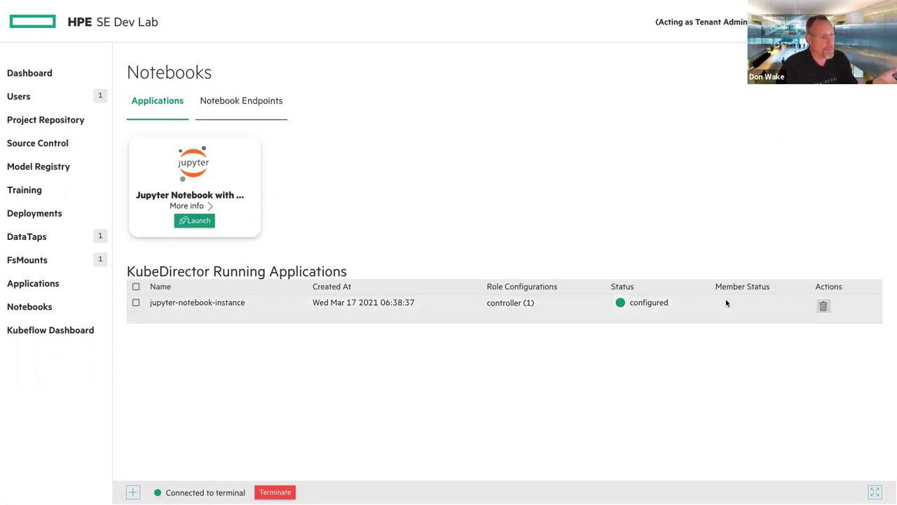
Run kubectl get pods in the tenant terminal, listing 13 Running pods
click(133, 492)
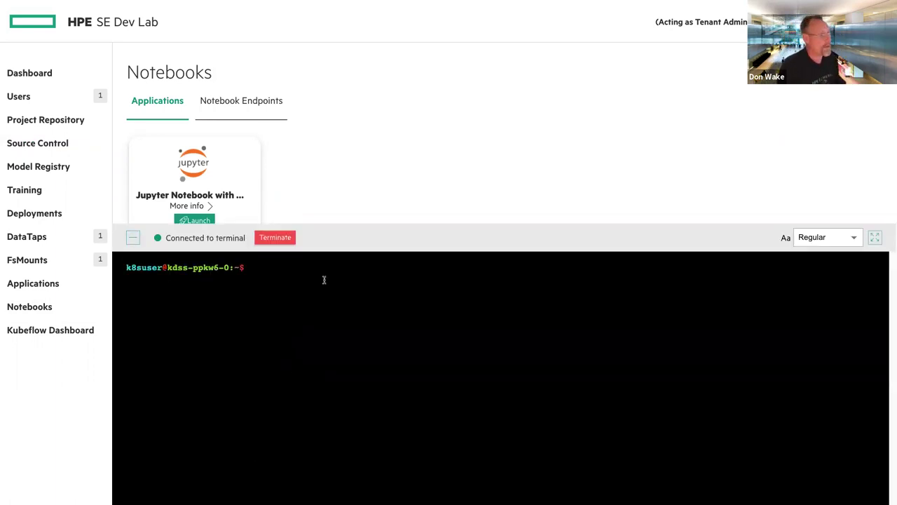
text(k)
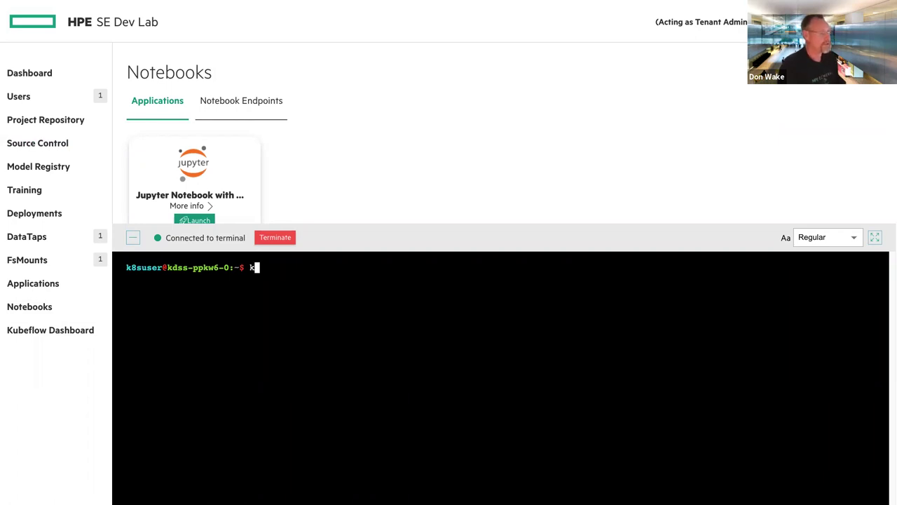
text(ubectl )
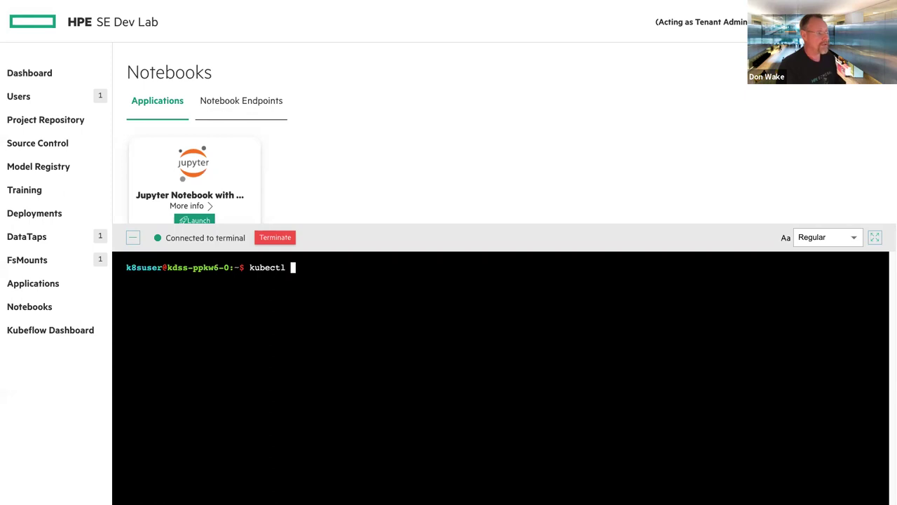
text(get pods)
key(Return)
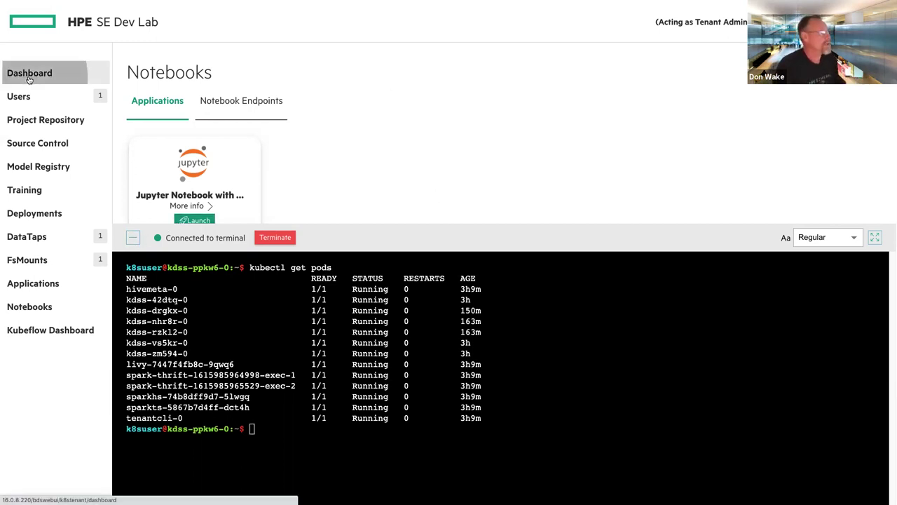
Show the tenant Dashboard's node and pod CPU usage charts, then switch to Terminal
click(56, 76)
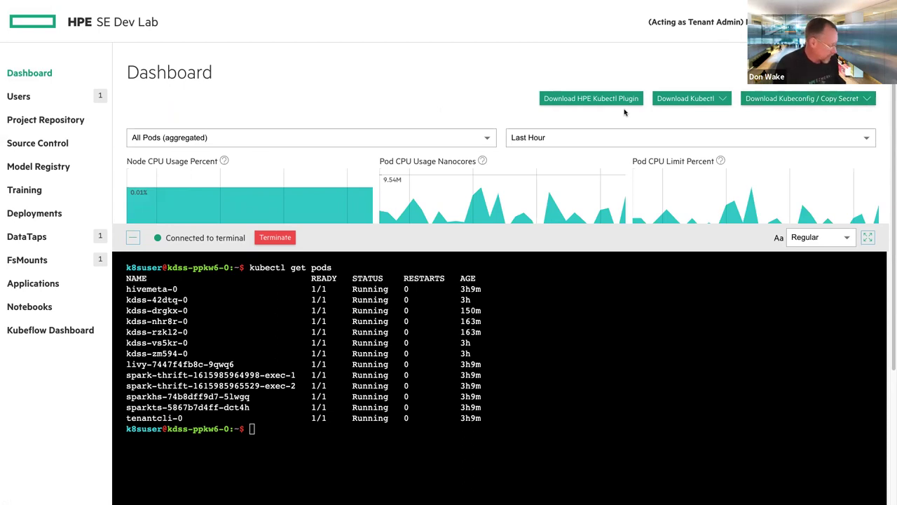
key(super+Tab)
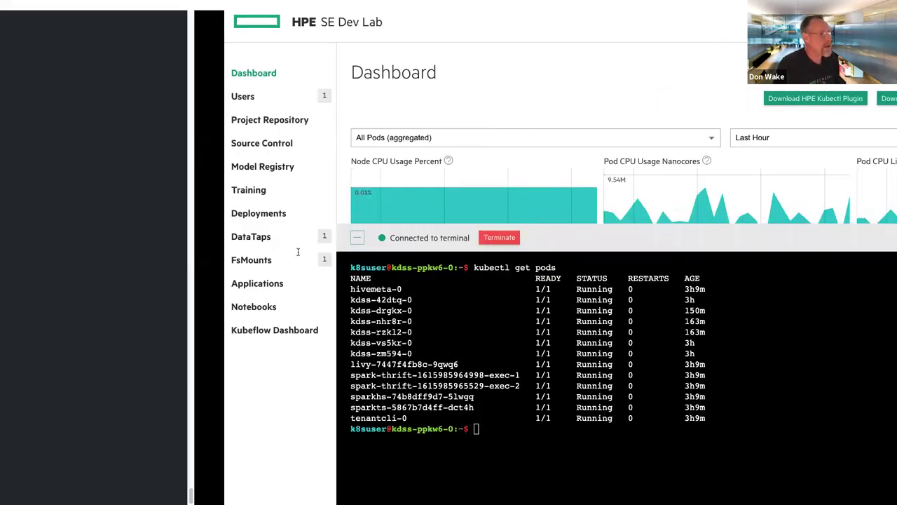
Run kubectl get pods locally, listing 13 pods, all Running
text(kubect)
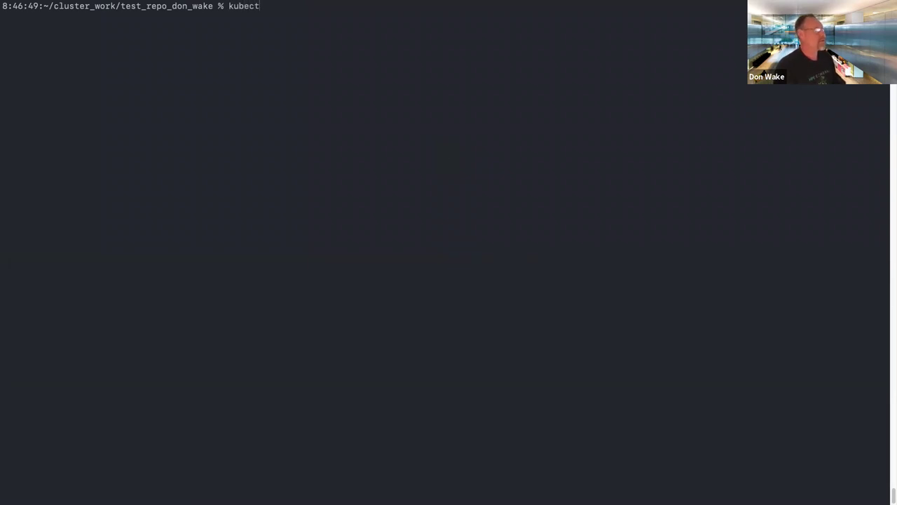
text(l get pods)
key(Return)
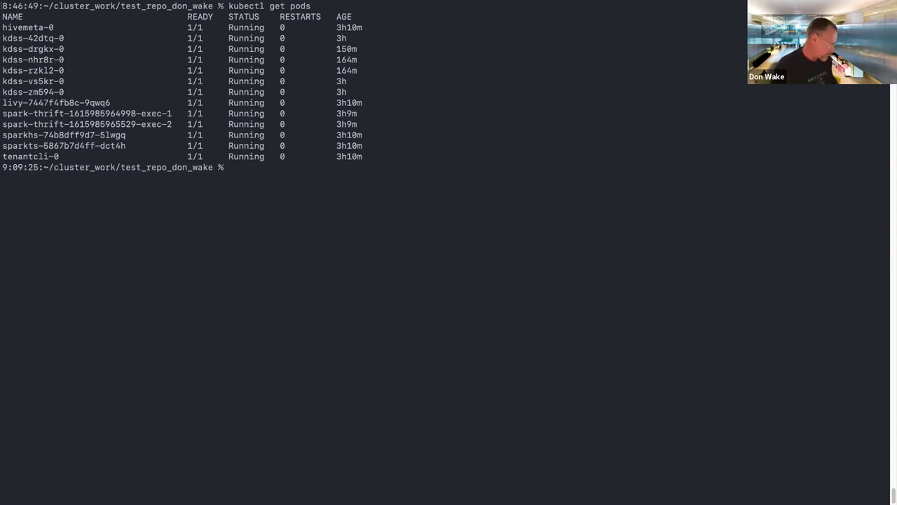
key(super+Tab)
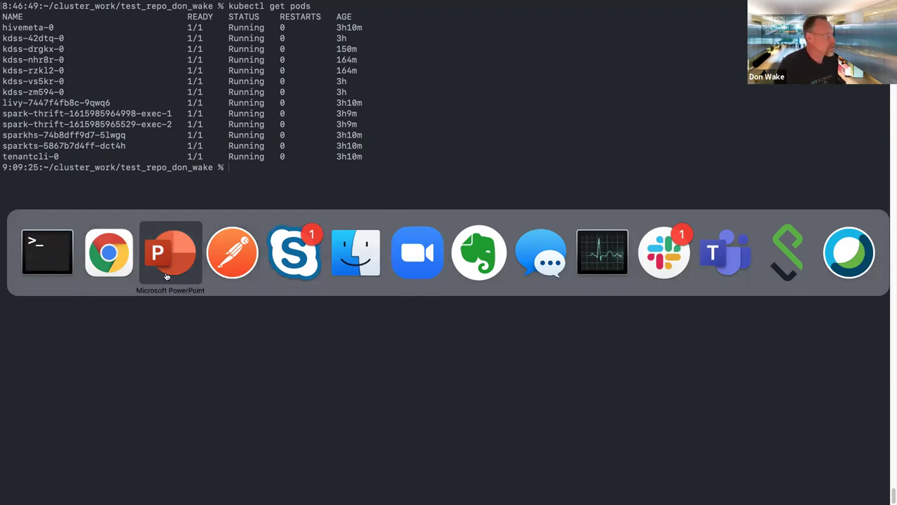
Back in the browser, hide the terminal panel and filter the Dashboard charts to pod kdss-drgkx-0
click(110, 266)
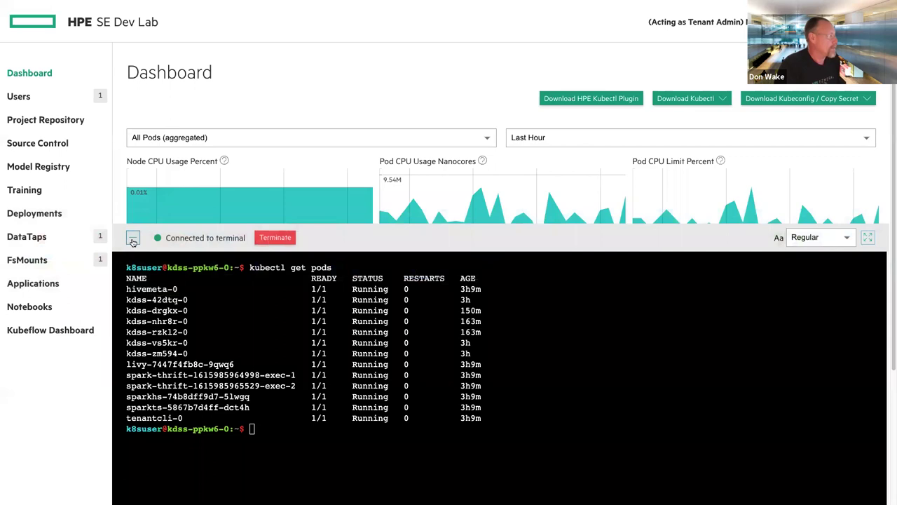
click(132, 237)
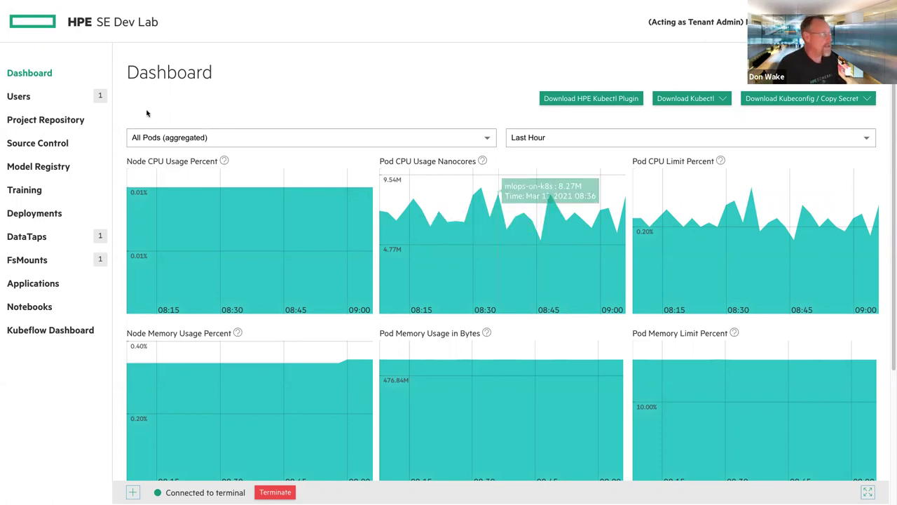
click(486, 141)
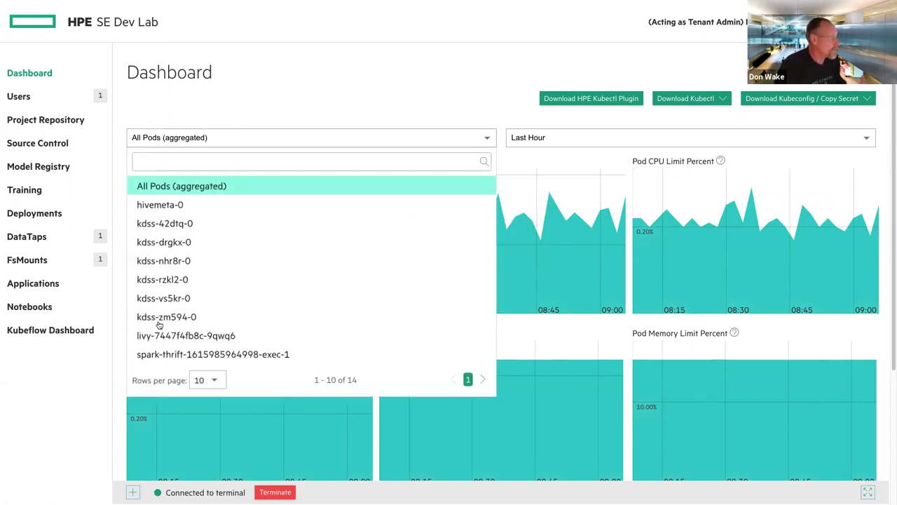
click(164, 247)
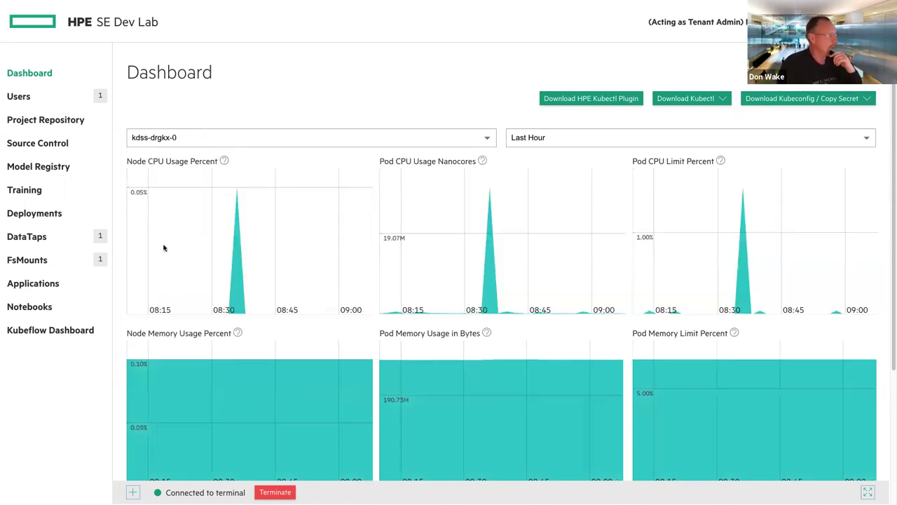
Open the jupyter-nb access point from the Notebook Endpoints tab to launch JupyterLab
click(39, 306)
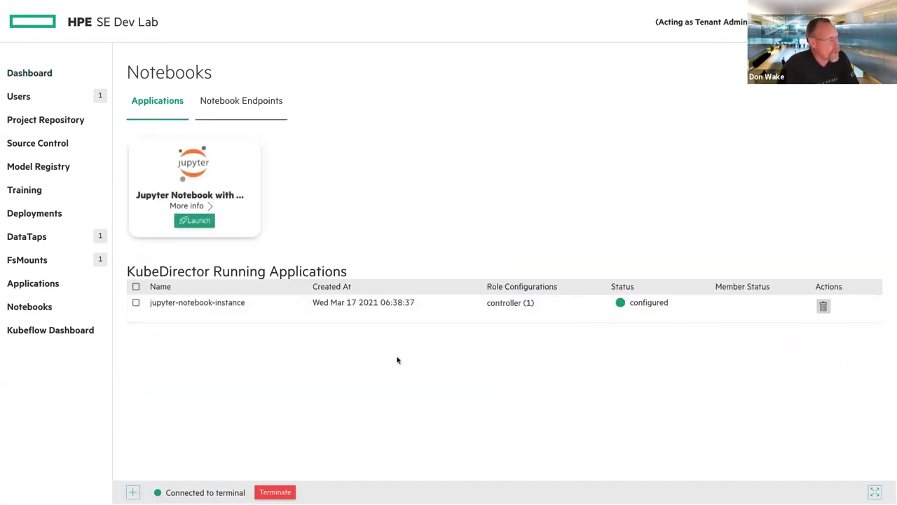
click(259, 99)
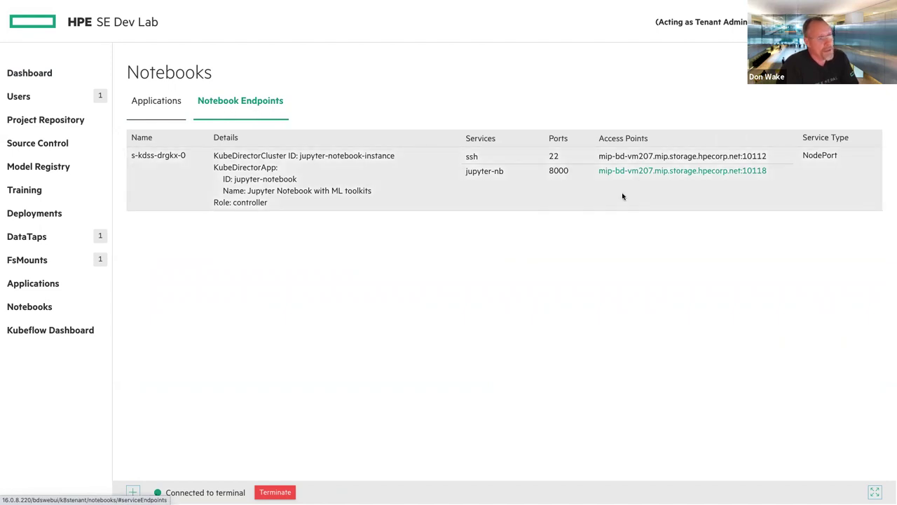
right_click(621, 178)
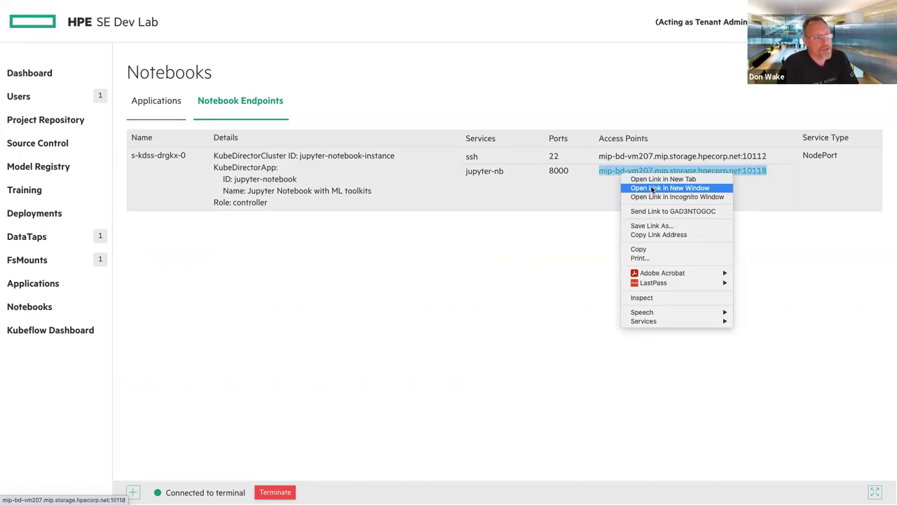
click(593, 250)
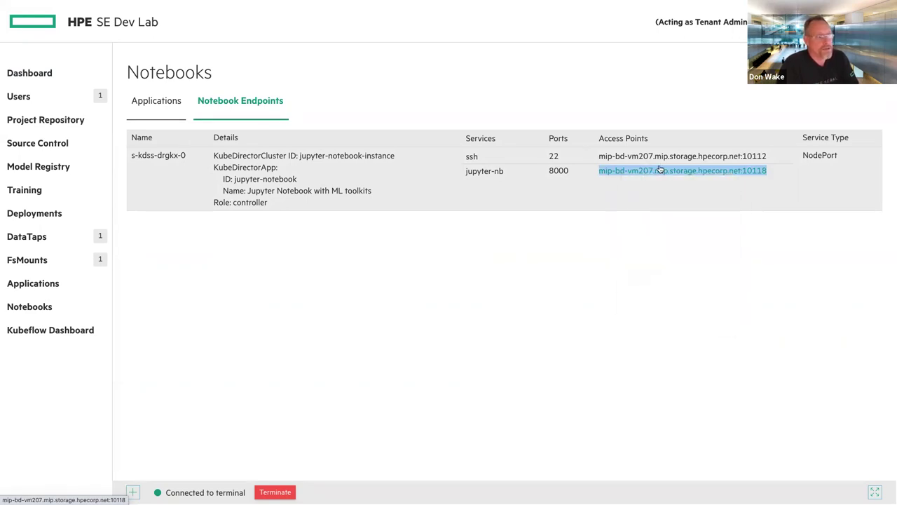
click(659, 170)
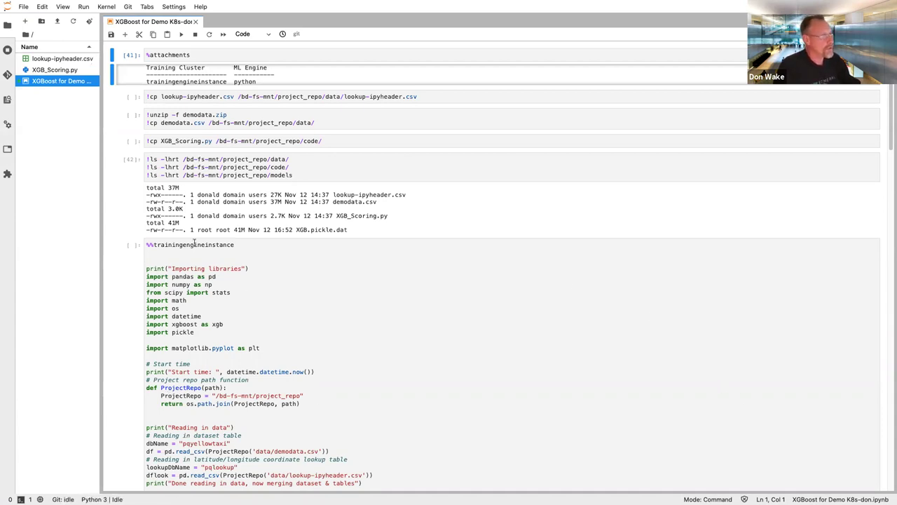
Rerun the folder-listing cell to show the project repo's data, code and models folders
click(462, 98)
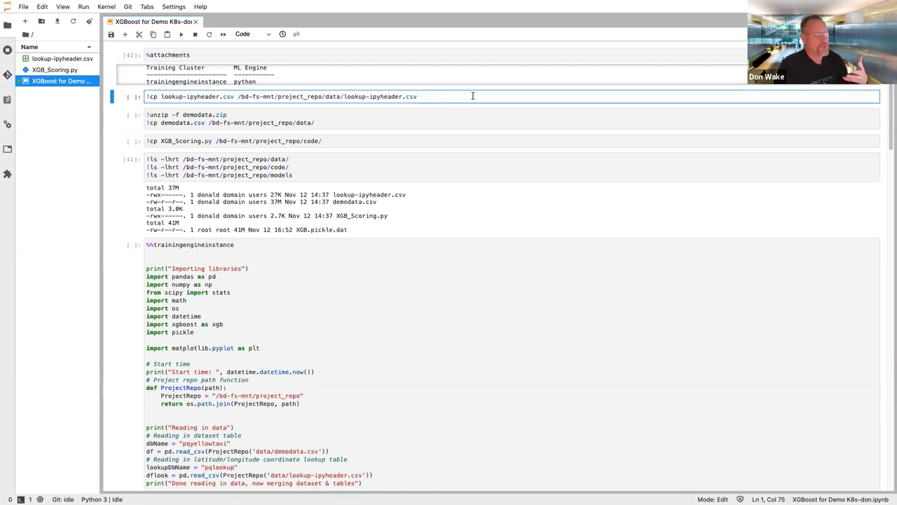
drag(239, 96, 345, 97)
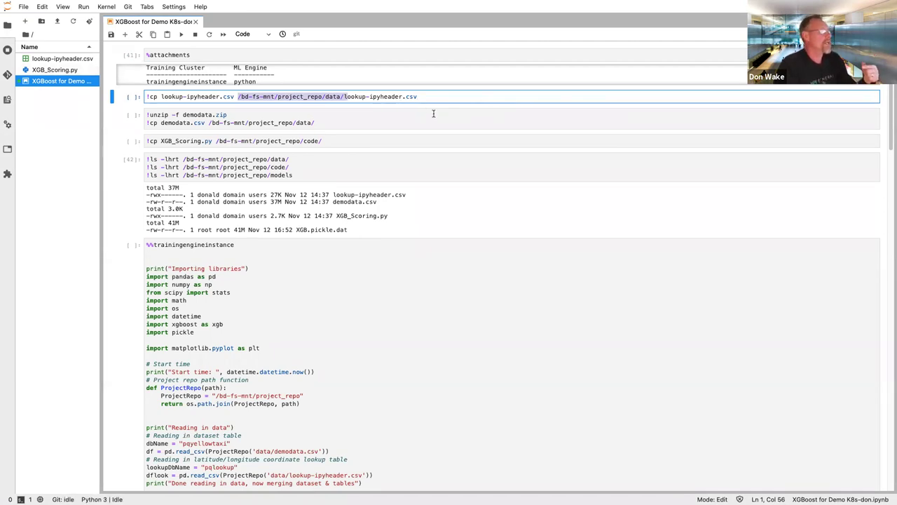
click(337, 165)
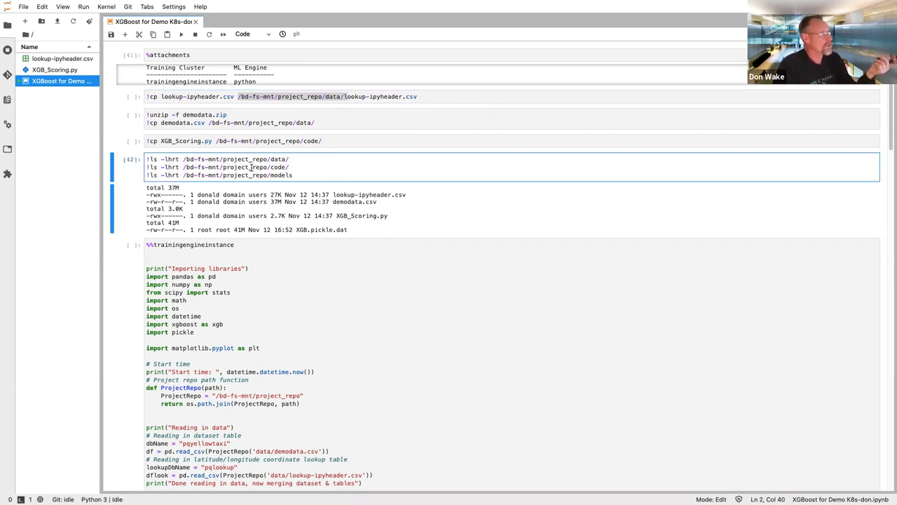
click(123, 75)
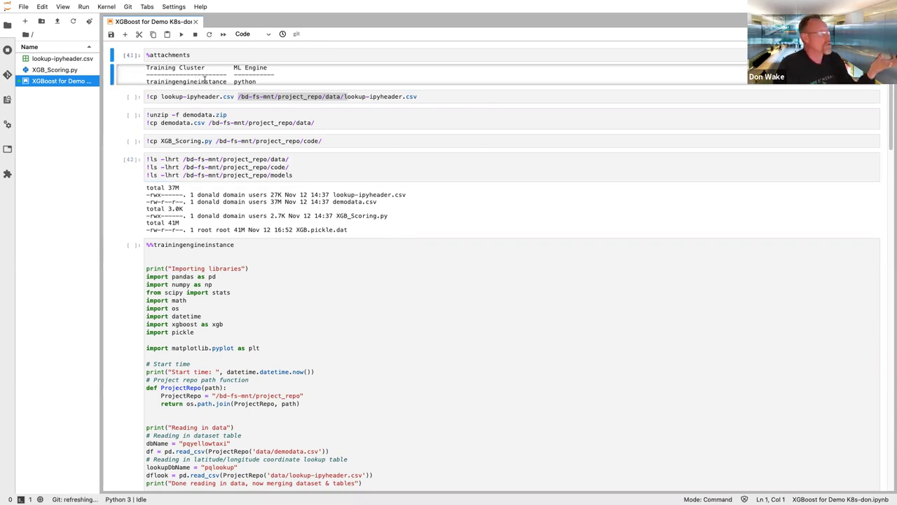
click(256, 159)
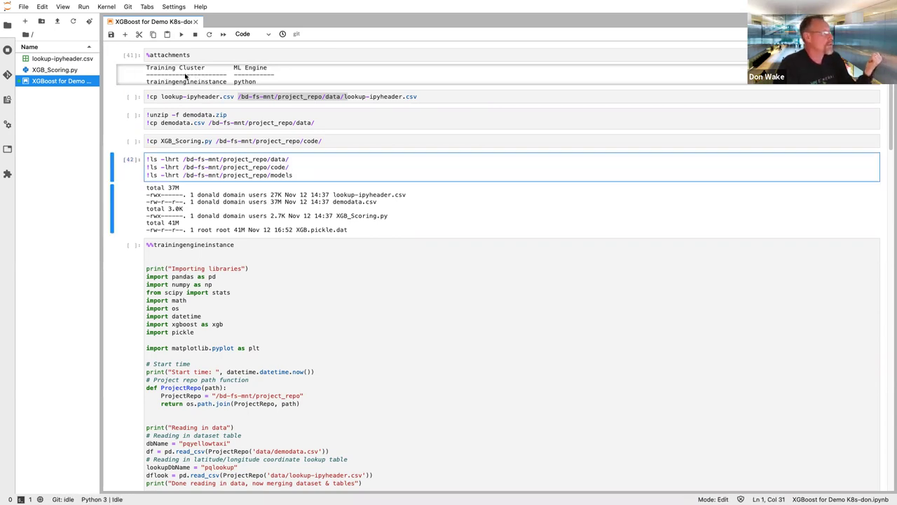
click(181, 34)
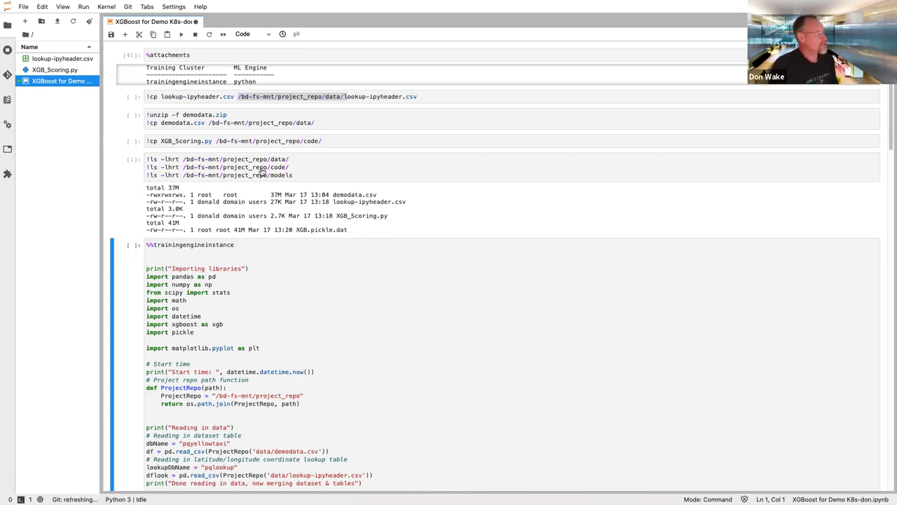
Return to Chrome, leave full screen and switch to the HPE Ezmeral tab
key(super+Tab)
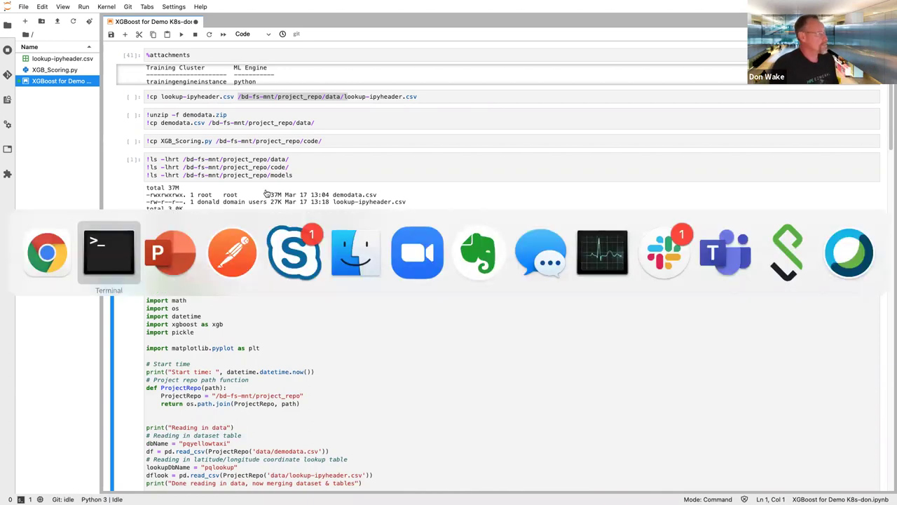
click(60, 236)
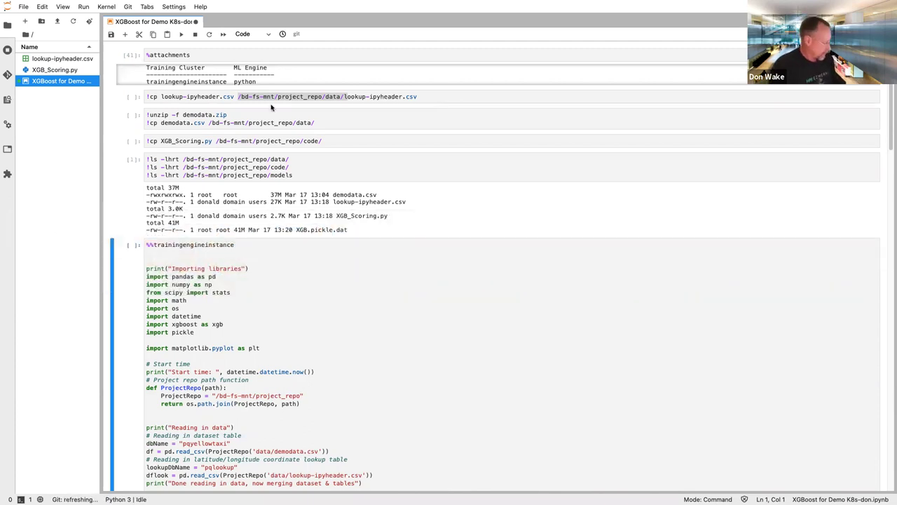
mouse_move(42, 6)
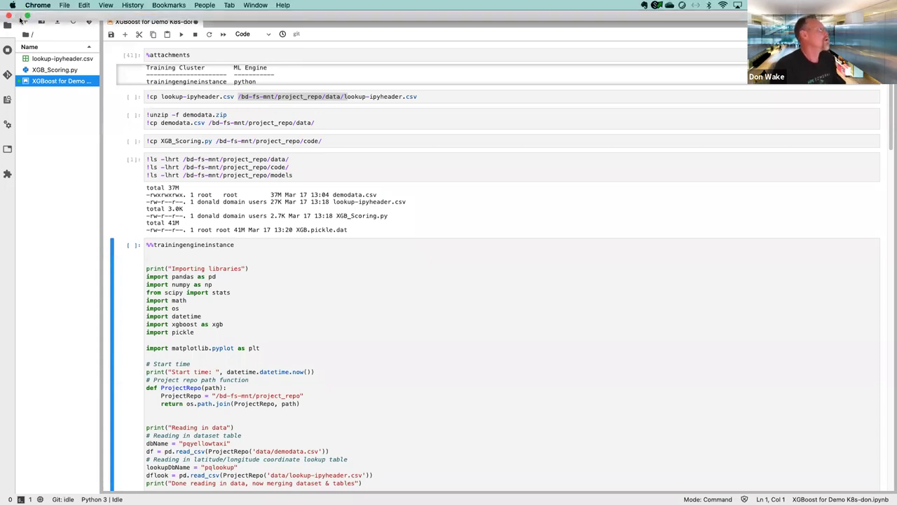
click(27, 15)
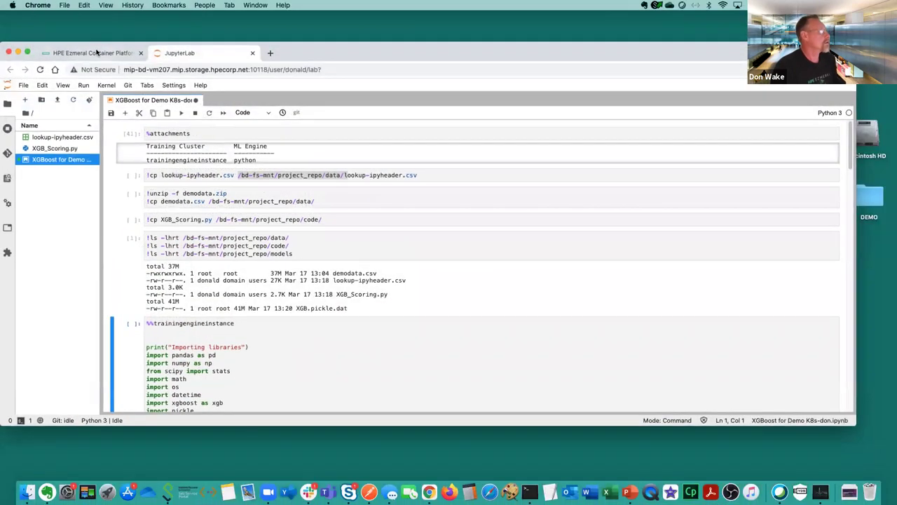
click(91, 53)
click(28, 53)
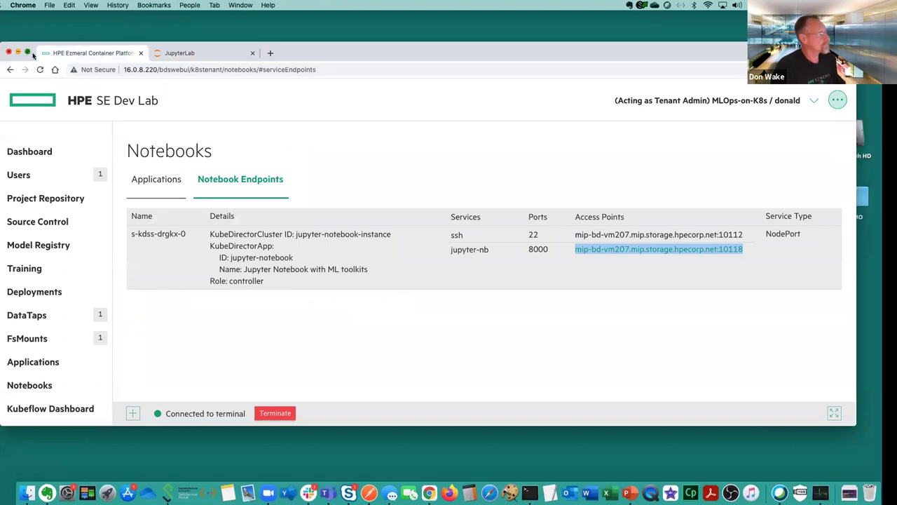
In Project Repository, expand the code and models folders and select XGB.pickle.dat
click(33, 128)
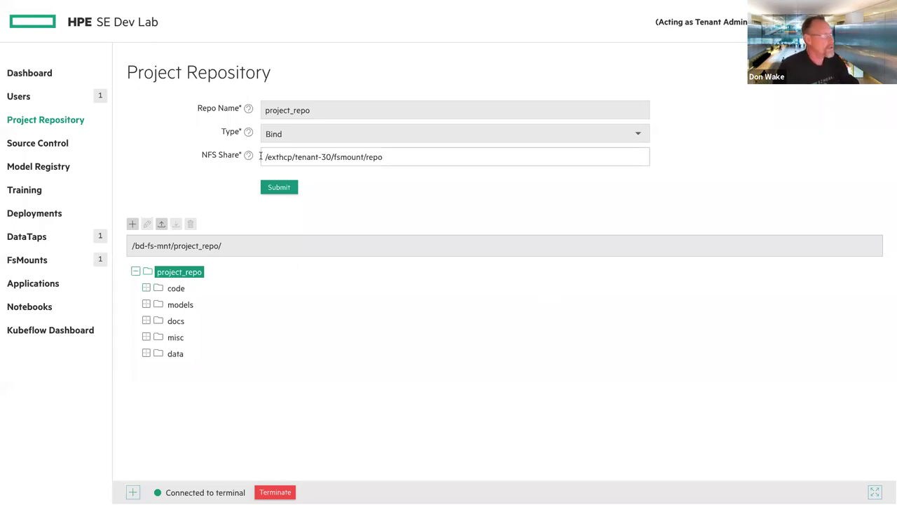
drag(262, 157, 332, 157)
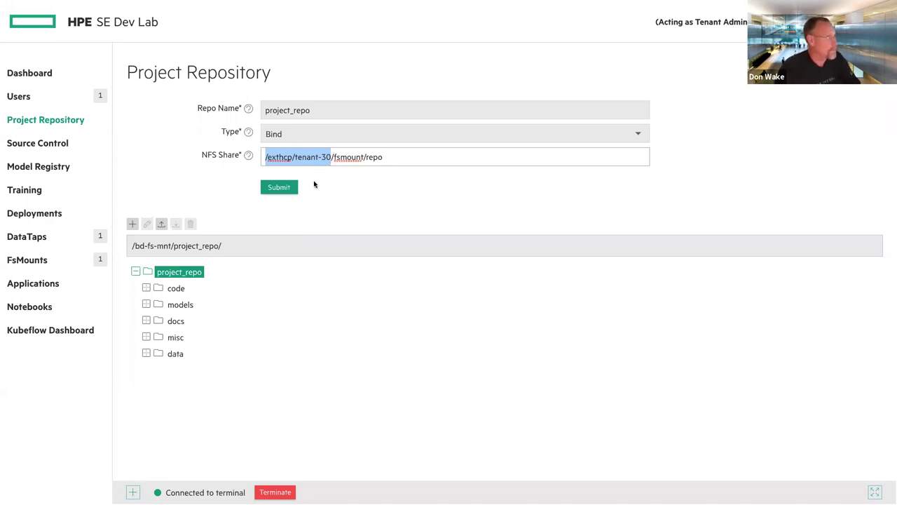
click(146, 288)
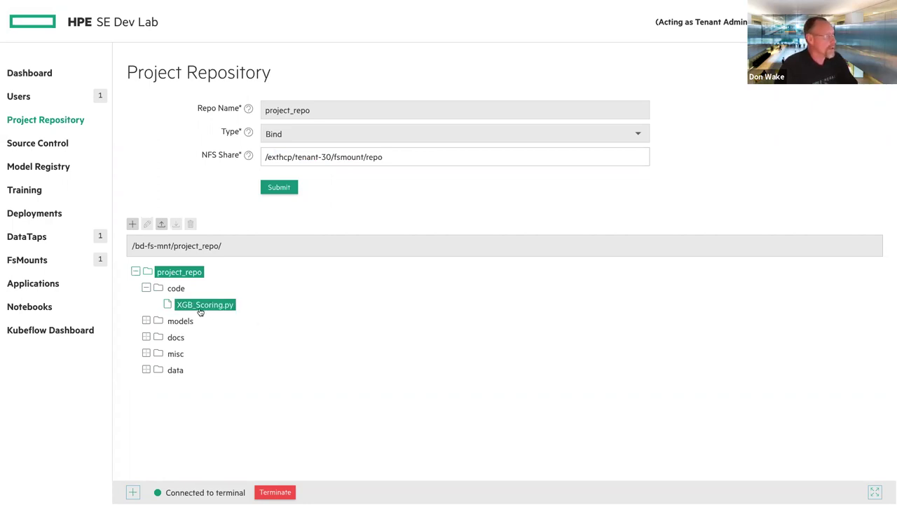
click(146, 322)
click(196, 338)
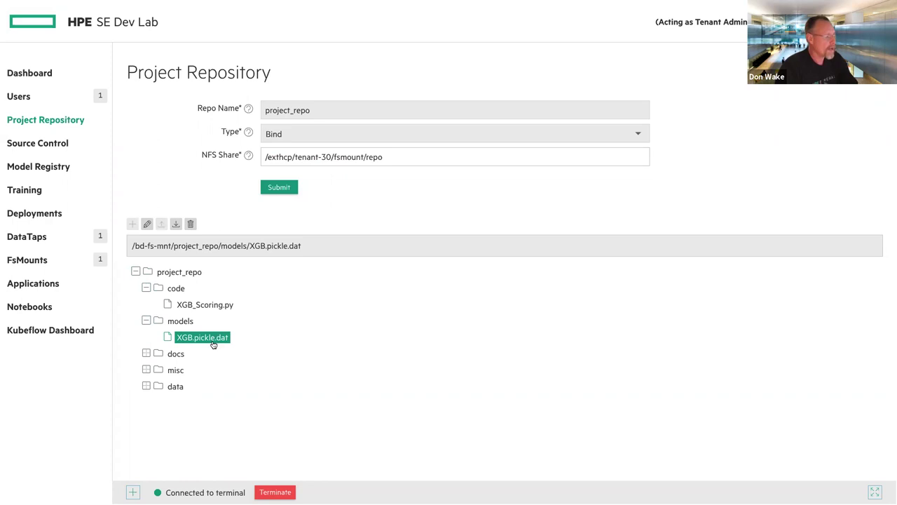
click(49, 170)
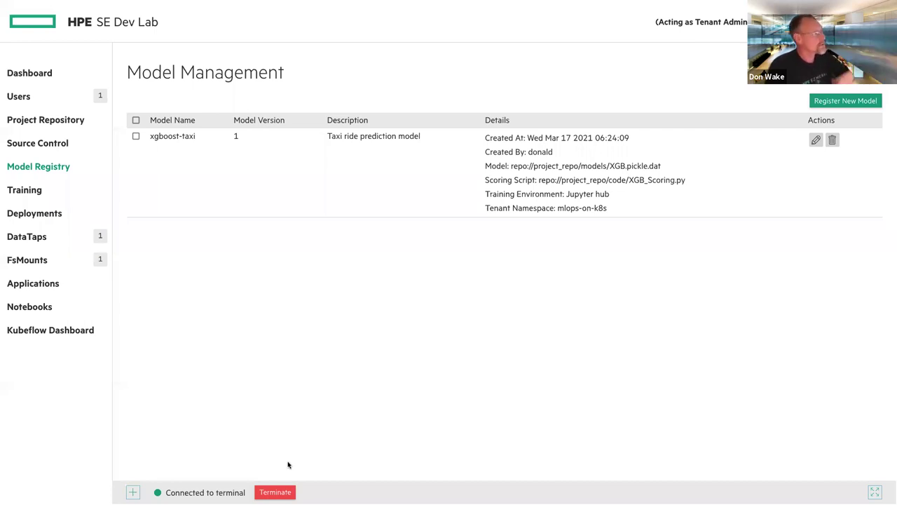
View the Deployment Endpoints tab, then reload the page
click(35, 222)
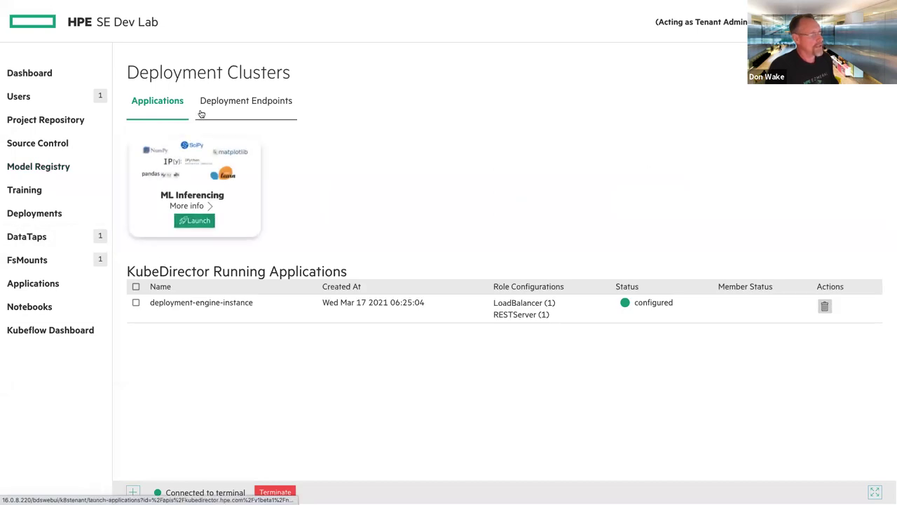
click(237, 102)
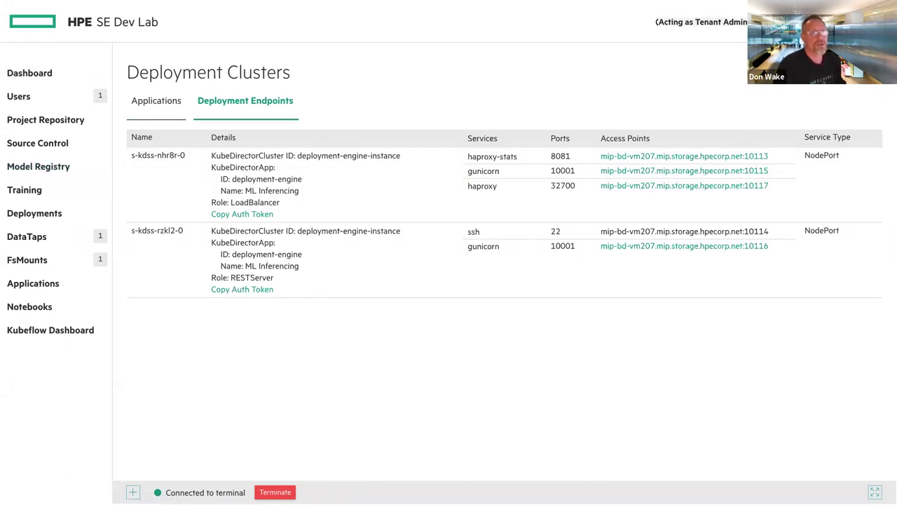
key(F5)
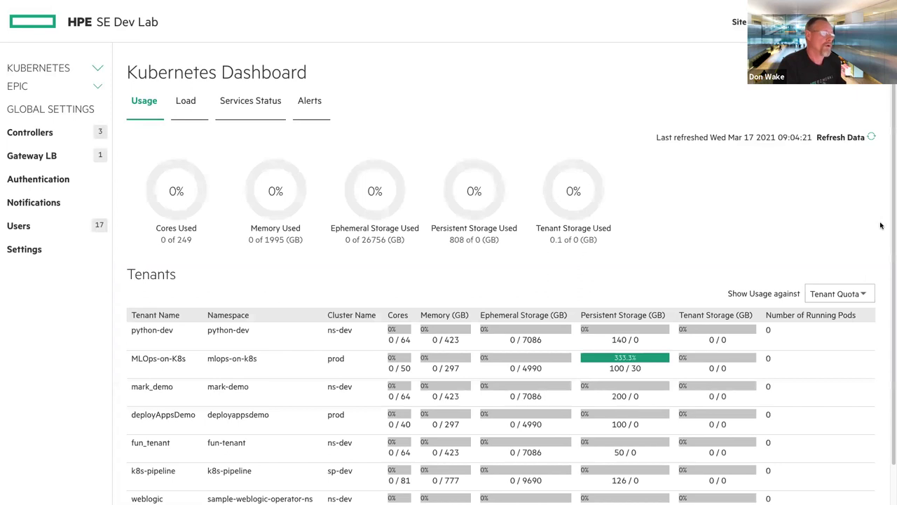
Expand KUBERNETES in the sidebar and open its Clusters page
click(47, 71)
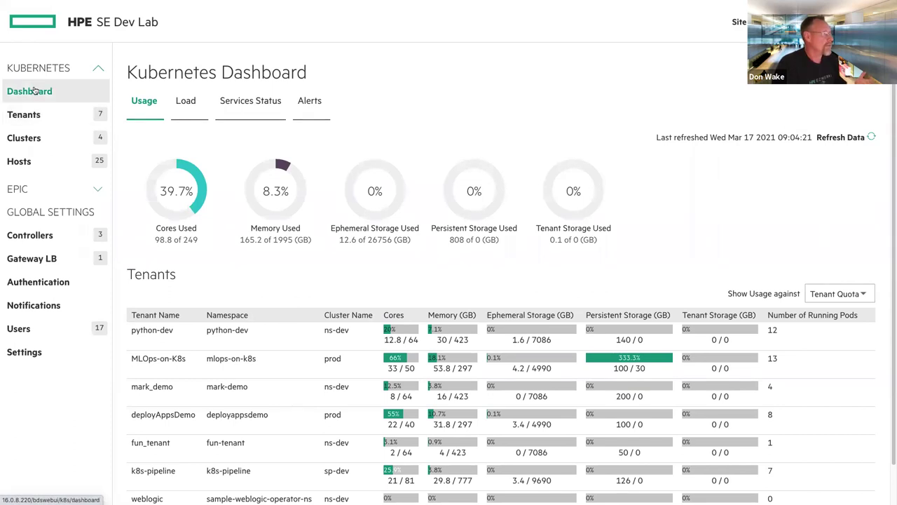
click(16, 138)
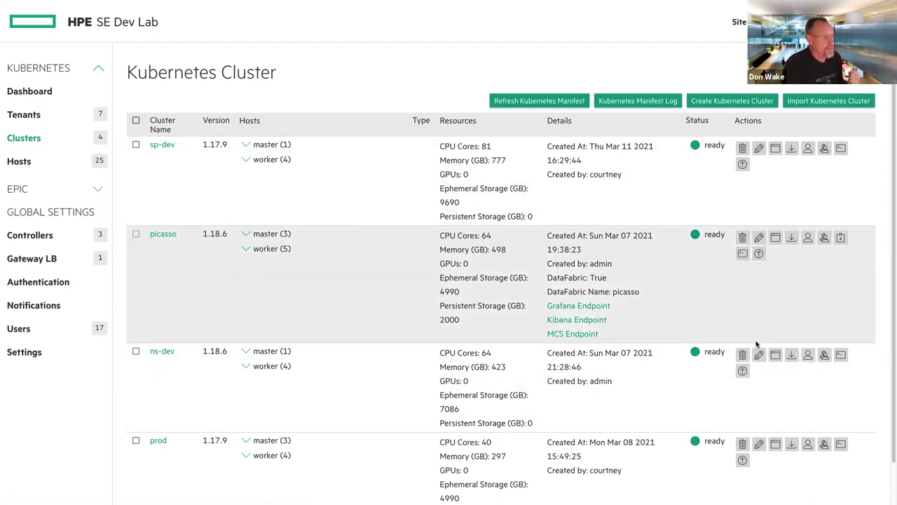
Follow the picasso cluster's MCS Endpoint link to the MapR sign-in page
click(559, 336)
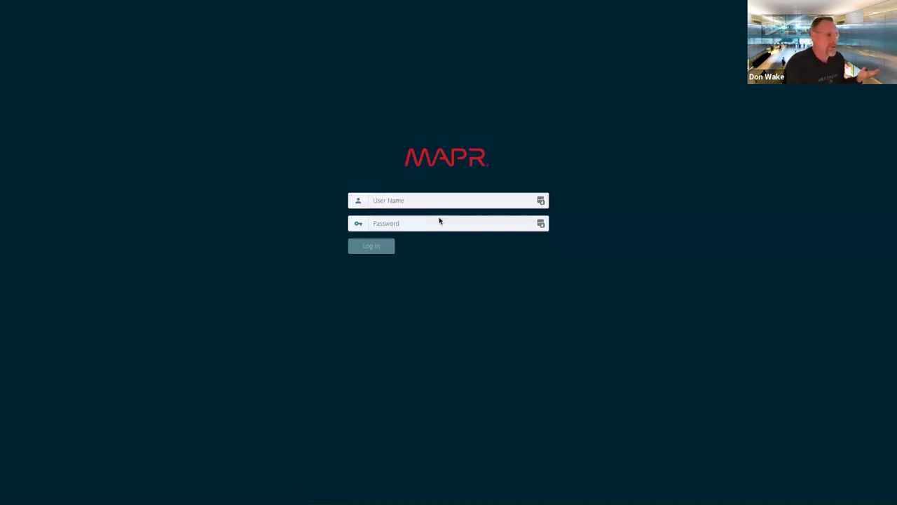
Sign in to MapR Control System with the user name and password
click(397, 204)
text(mapr)
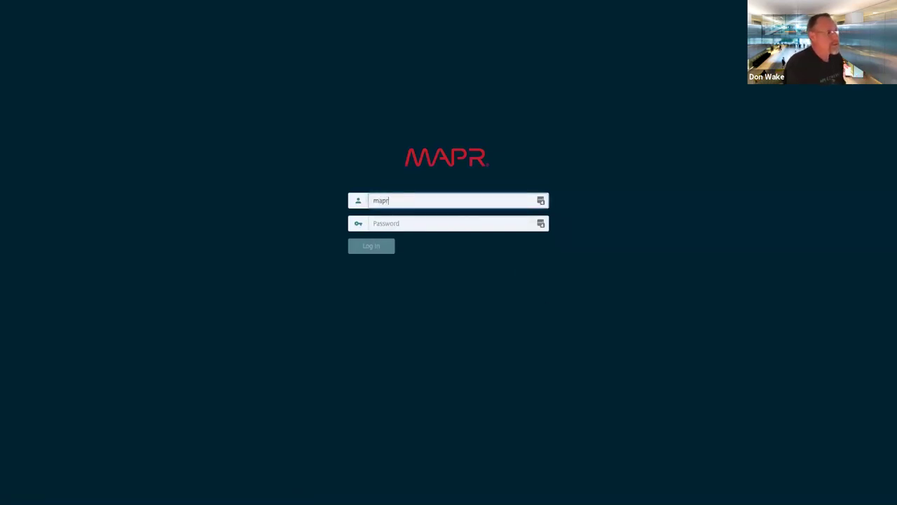
key(Tab)
text(mapr)
key(Return)
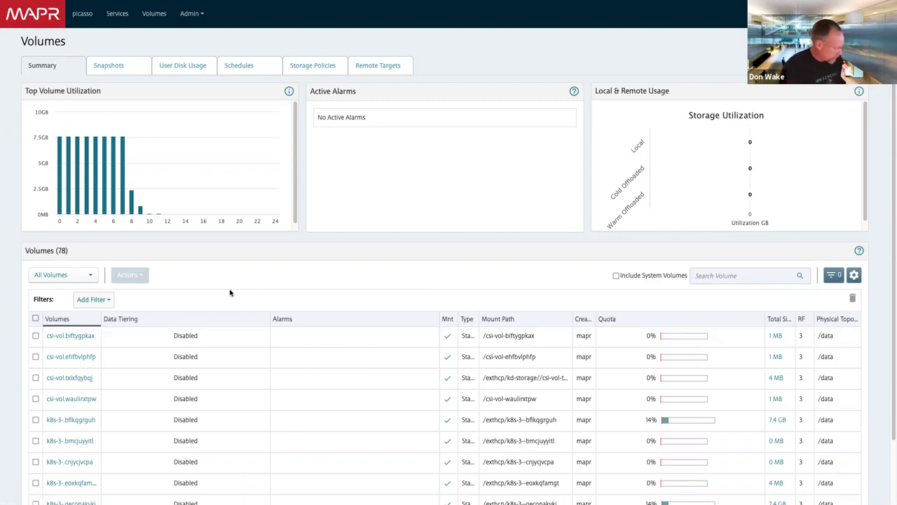
Exit browser full screen and return to the HPE Ezmeral tab
mouse_move(26, 17)
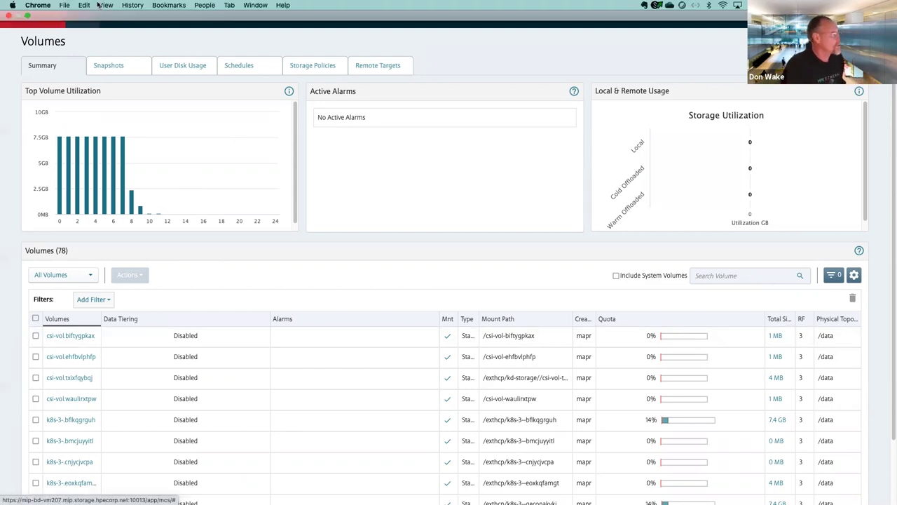
click(26, 17)
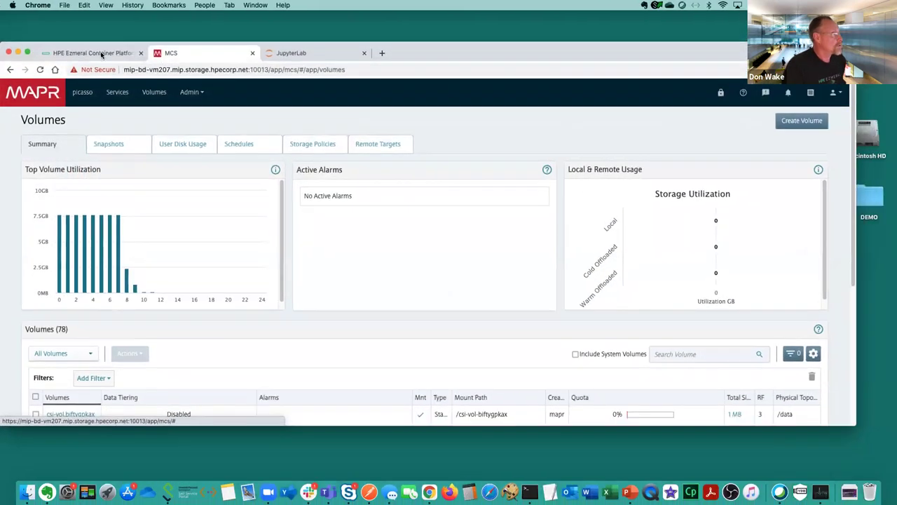
click(101, 55)
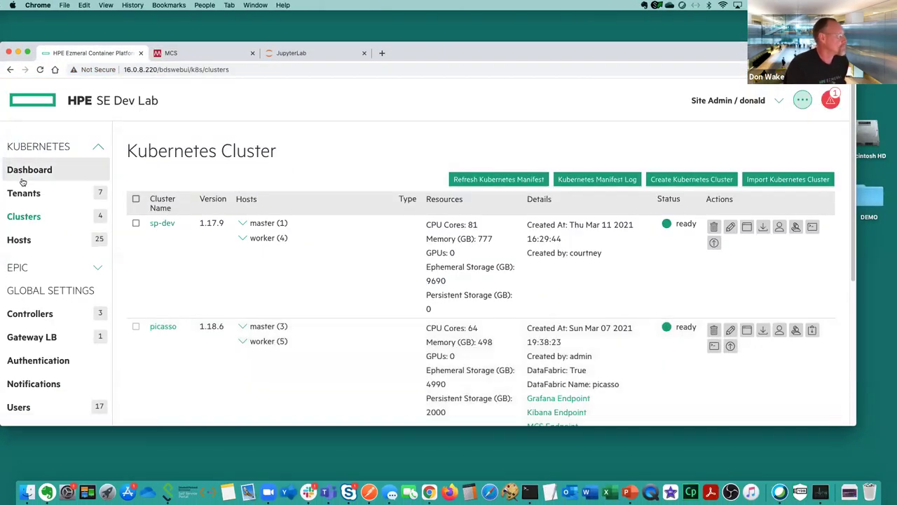
Open the MLOps-on-K8s tenant from the list of Kubernetes tenants
click(25, 193)
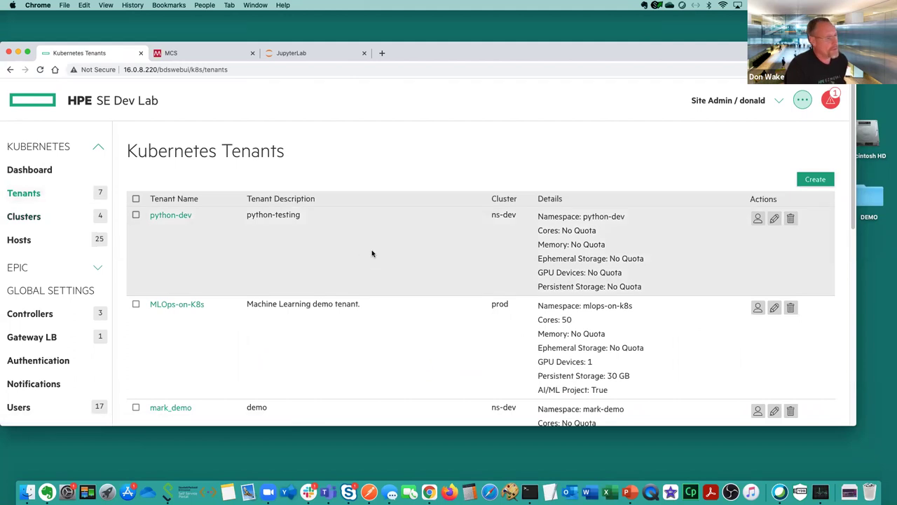
scroll(265, 275, down, 3)
click(163, 192)
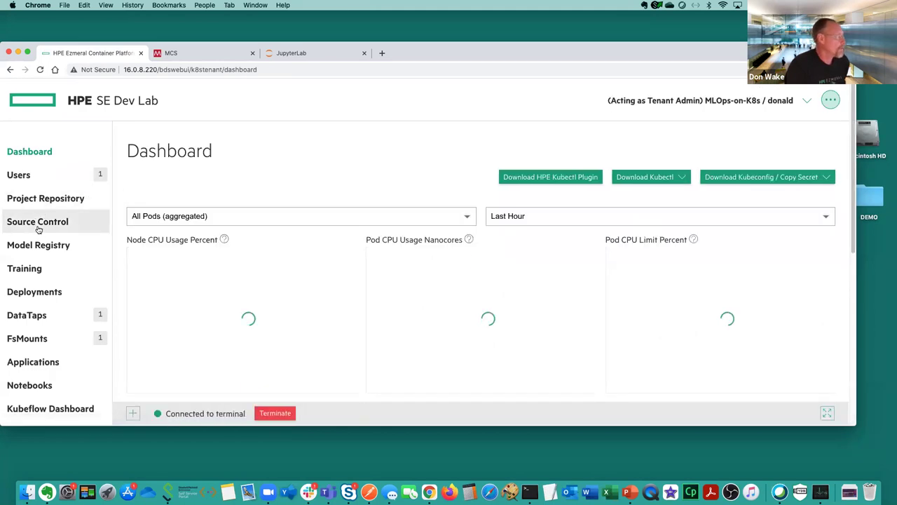
Check the Project Repository NFS share /exthcp/tenant-30/fsmount/repo, then return to MapR Volumes
click(60, 200)
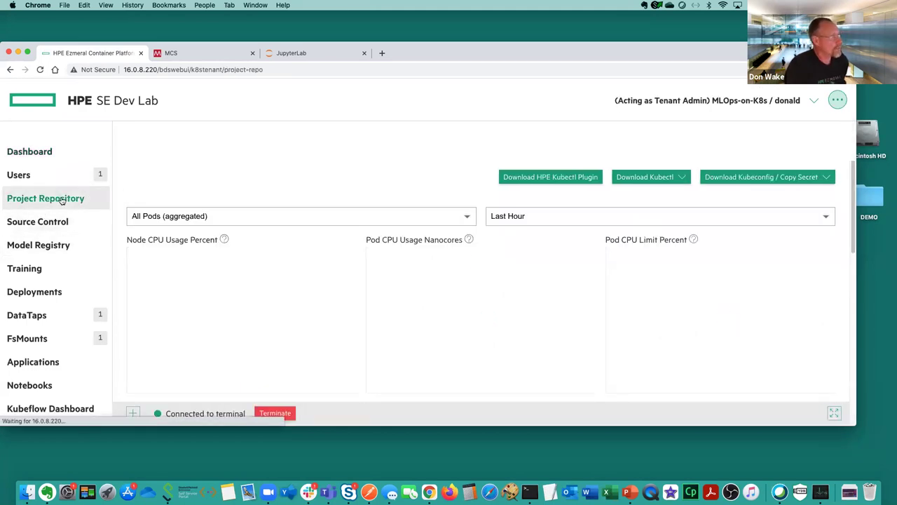
drag(265, 236, 329, 236)
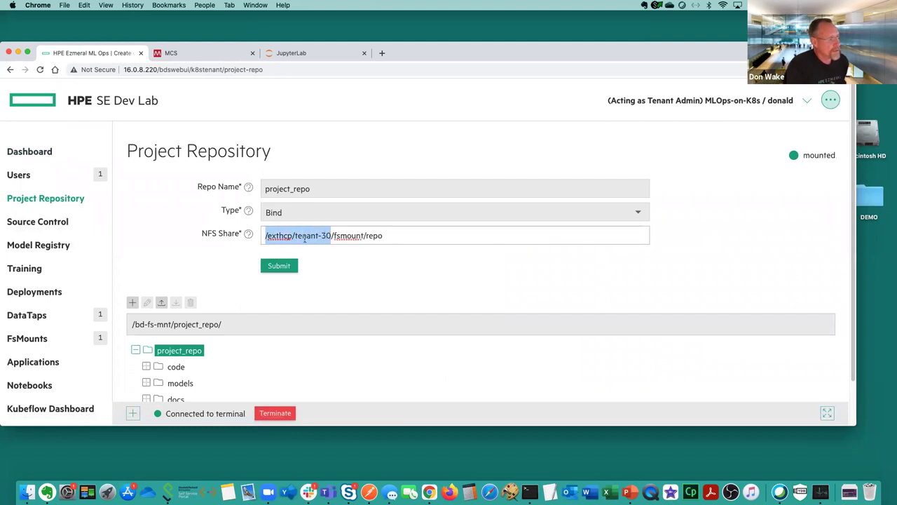
click(203, 52)
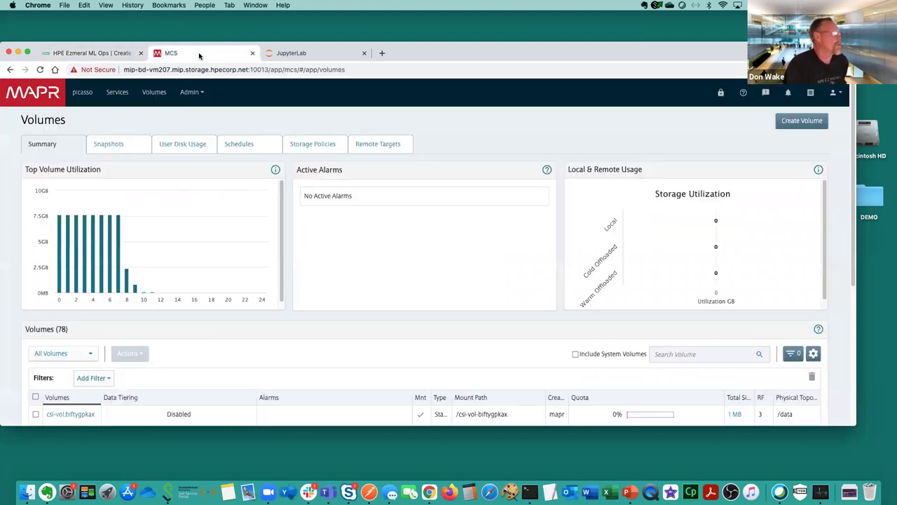
With Chrome full screen, search volumes for 'tenant-3' and open tenant-30's details
click(28, 53)
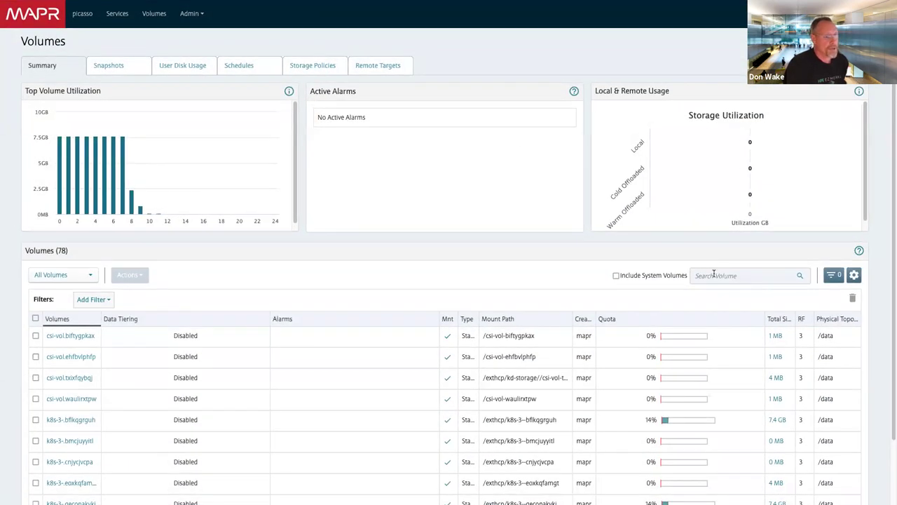
click(746, 276)
text(tena)
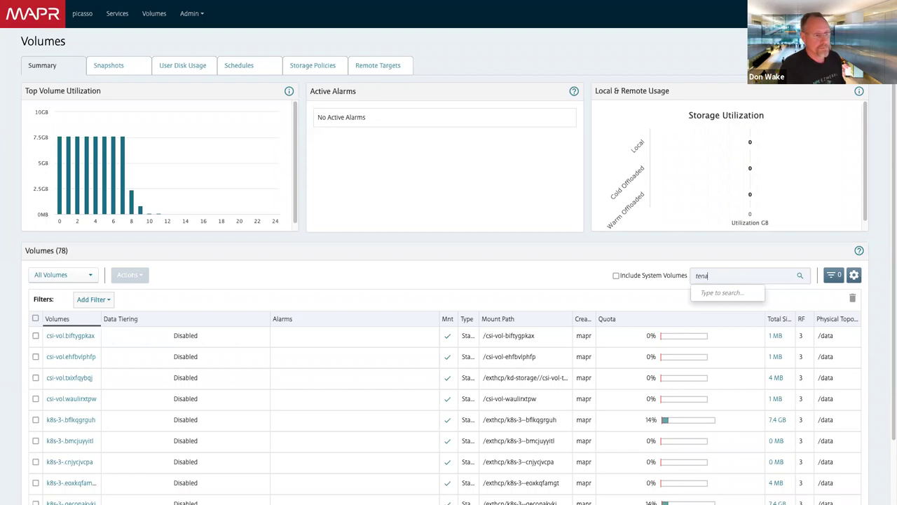
text(nt-30)
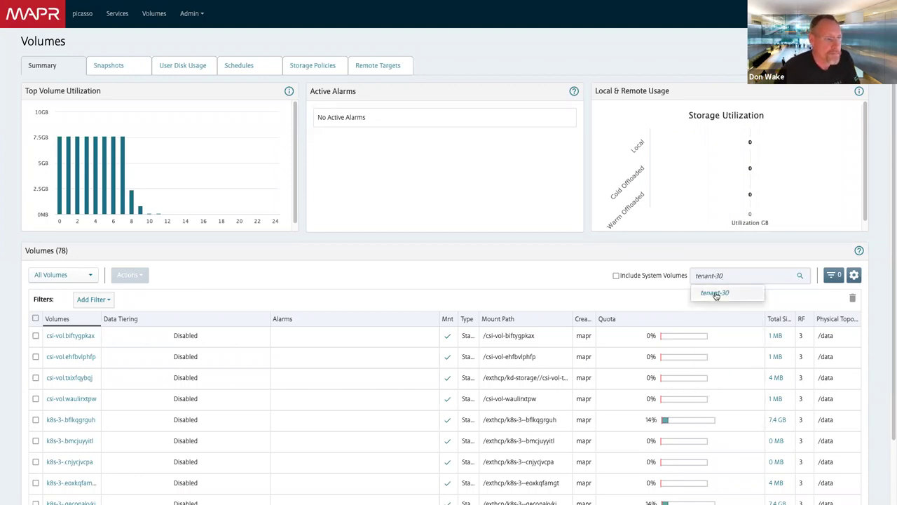
click(722, 297)
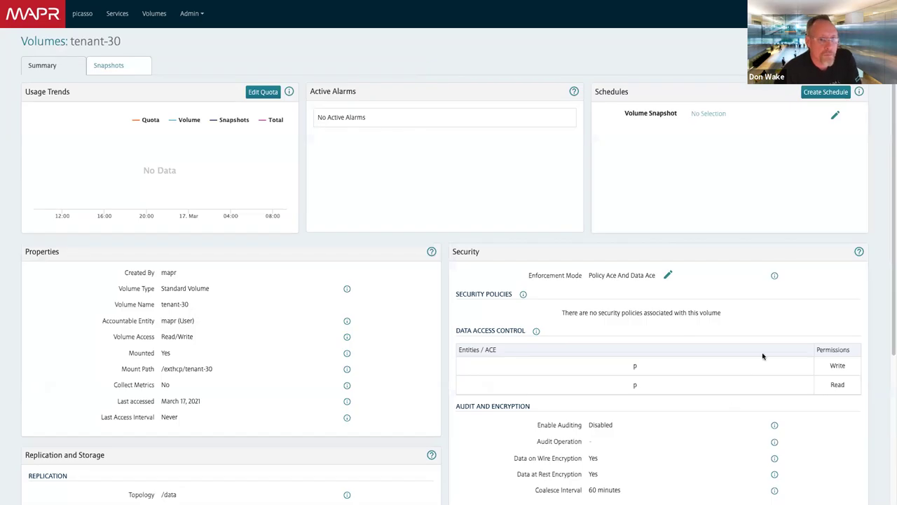
Expand tenant-30's USAGE breakdown, review it, and go back to all volumes
scroll(745, 435, down, 3)
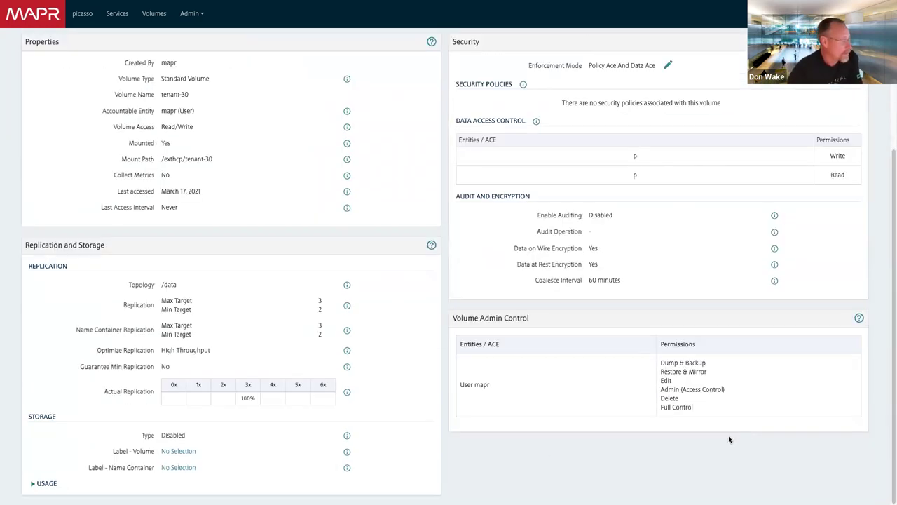
click(54, 485)
scroll(246, 450, down, 1)
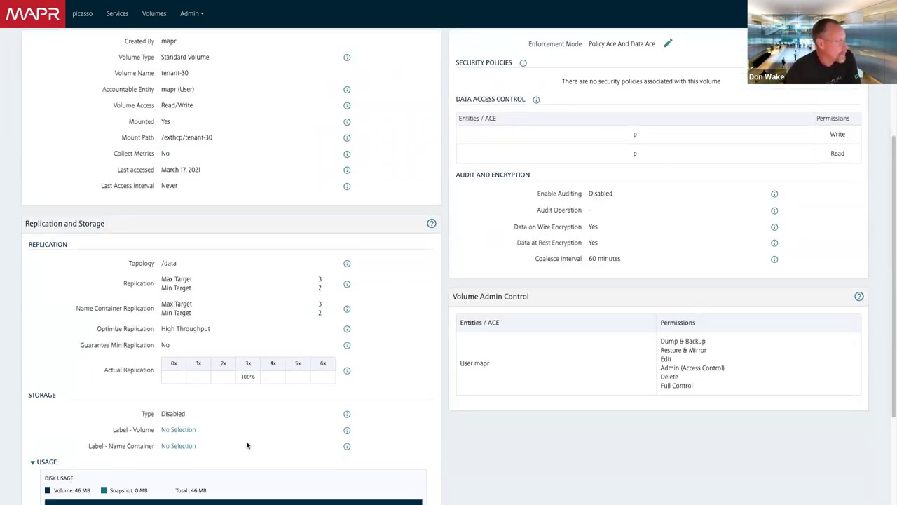
scroll(247, 445, down, 2)
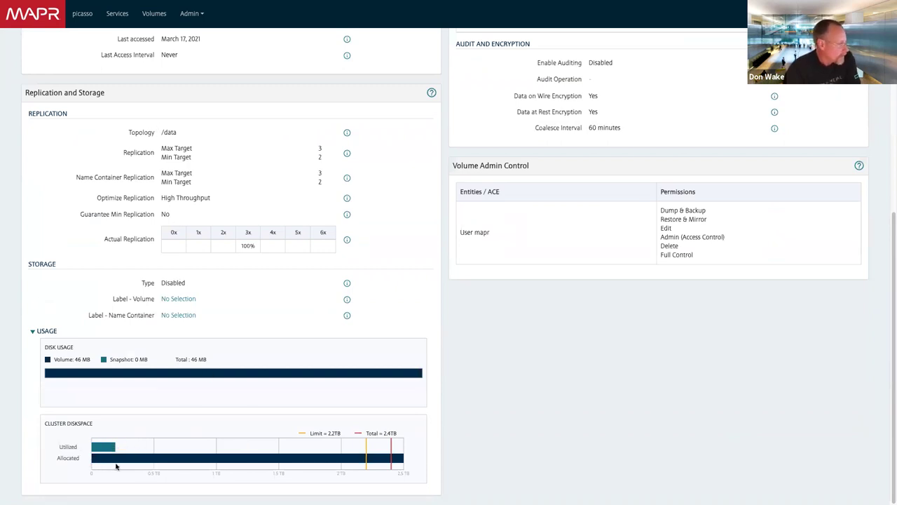
scroll(231, 448, up, 5)
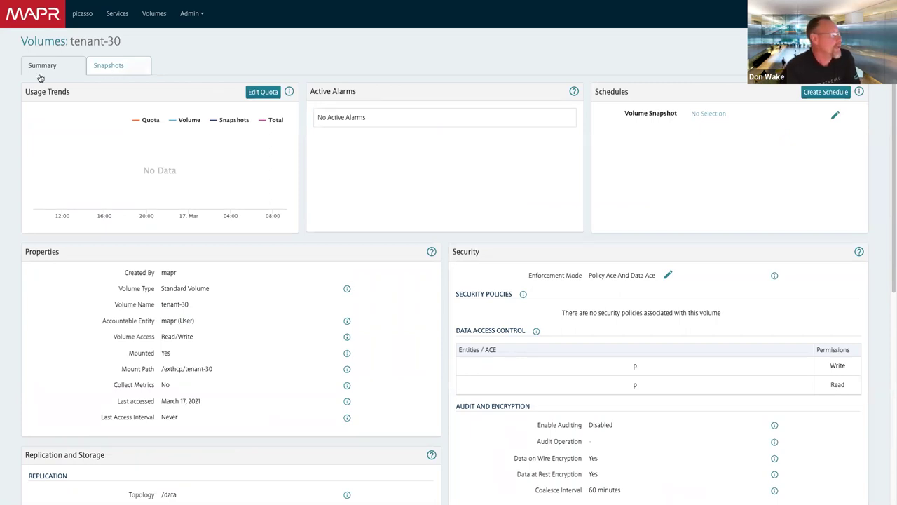
click(148, 15)
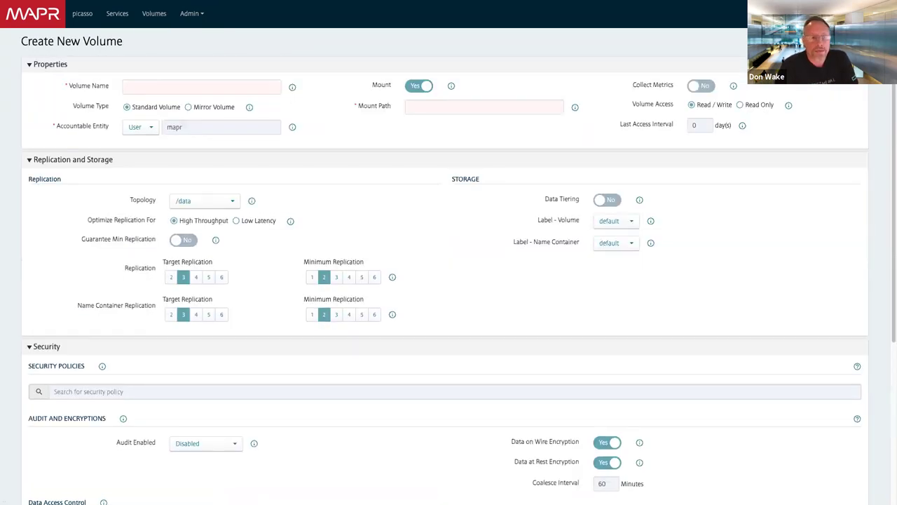
Name the new volume tenant-30-mirror as a Mirror Volume with source cluster picasso
click(164, 88)
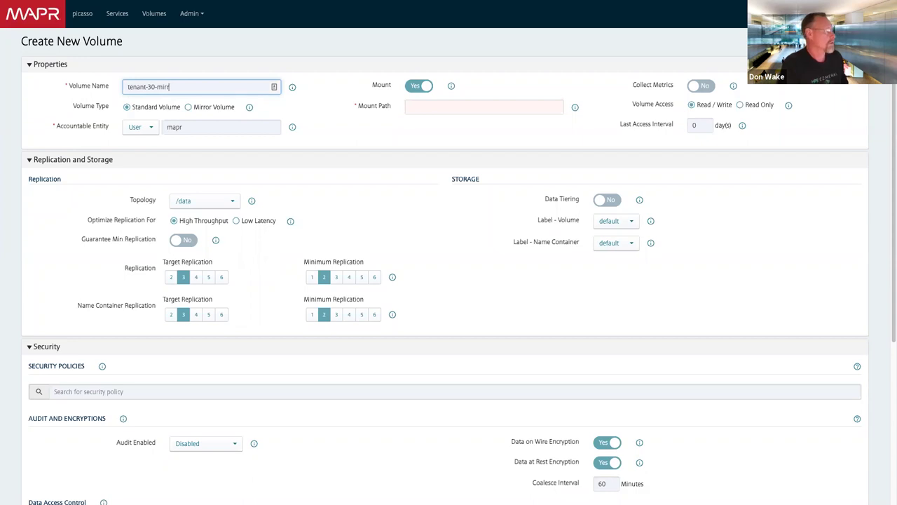
text(tenant-30-mirror)
click(188, 107)
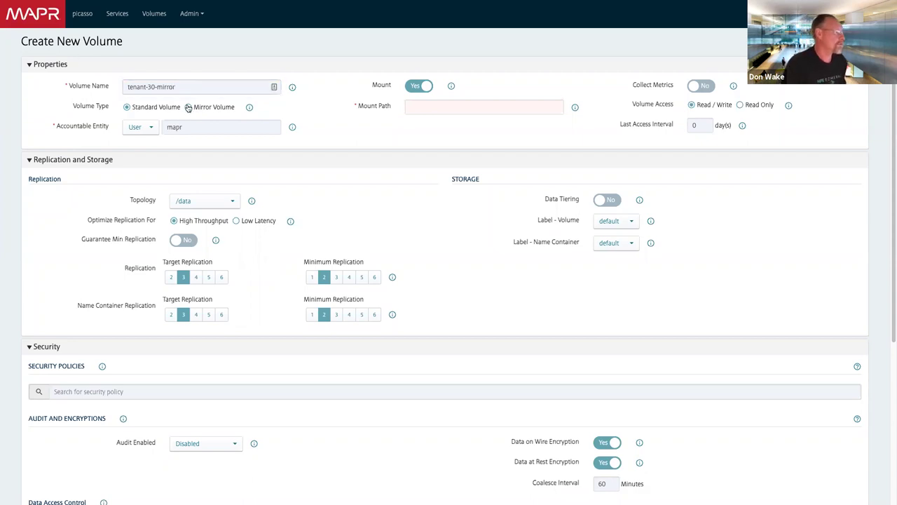
click(144, 127)
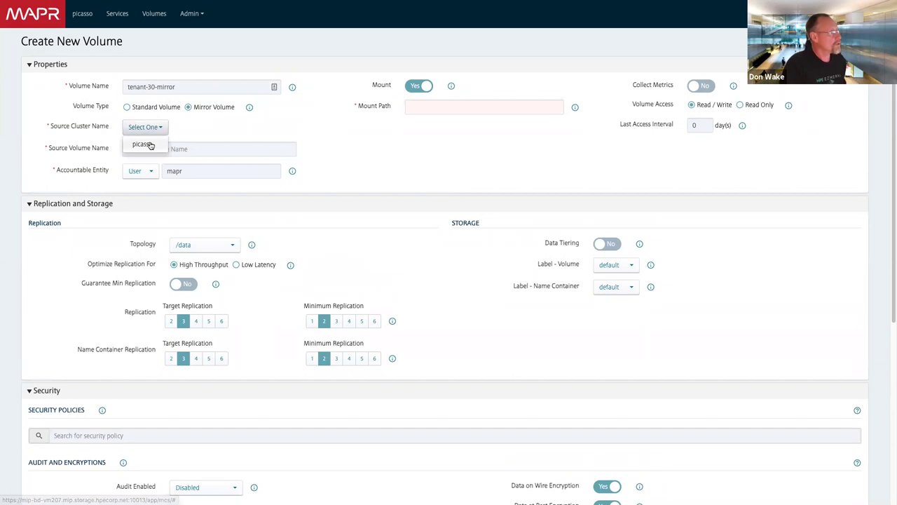
click(146, 143)
Choose tenant-30 as the mirror's source volume
click(159, 150)
text(ten)
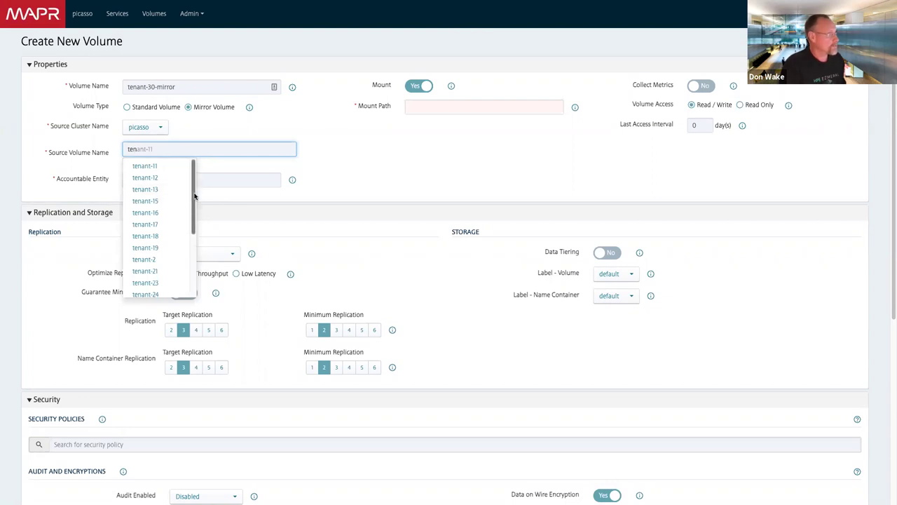
drag(195, 196, 199, 256)
click(146, 254)
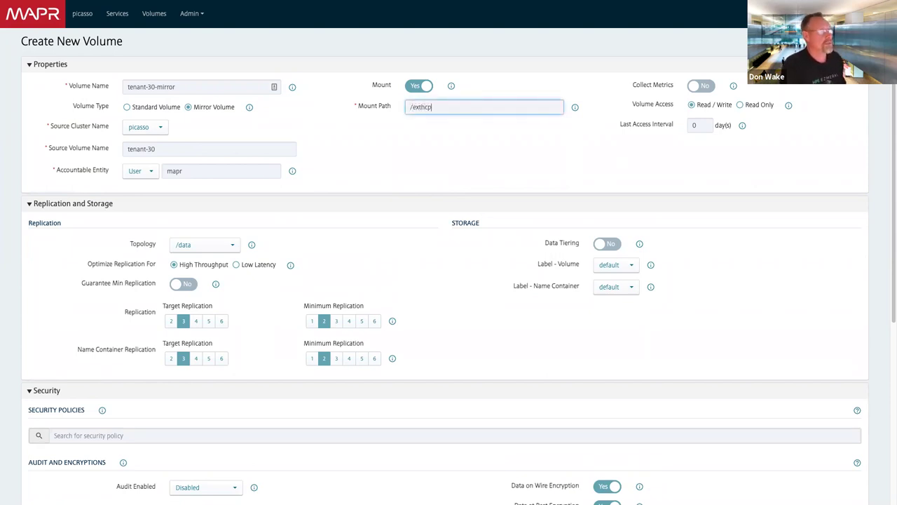
Set the mount path to /exthcp/tenant30-mirror and review the form before switching apps
text(tenant30-mirror)
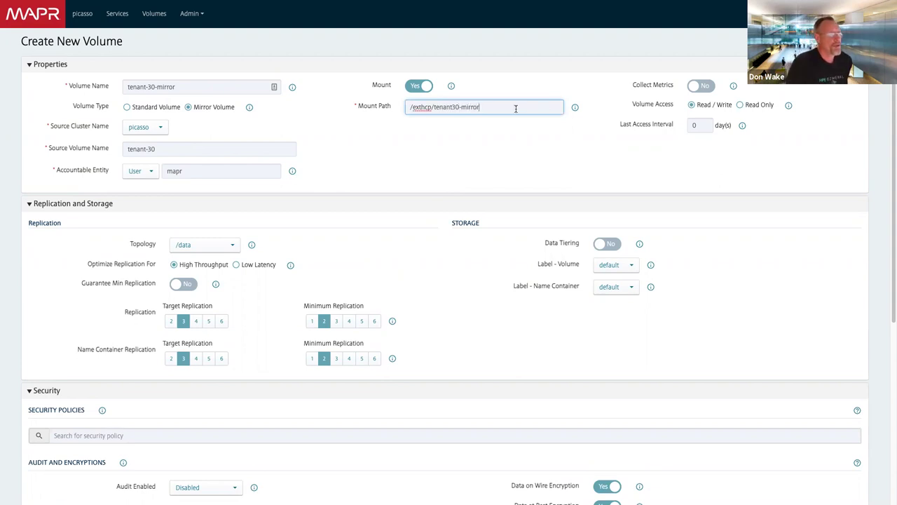
drag(517, 107, 363, 105)
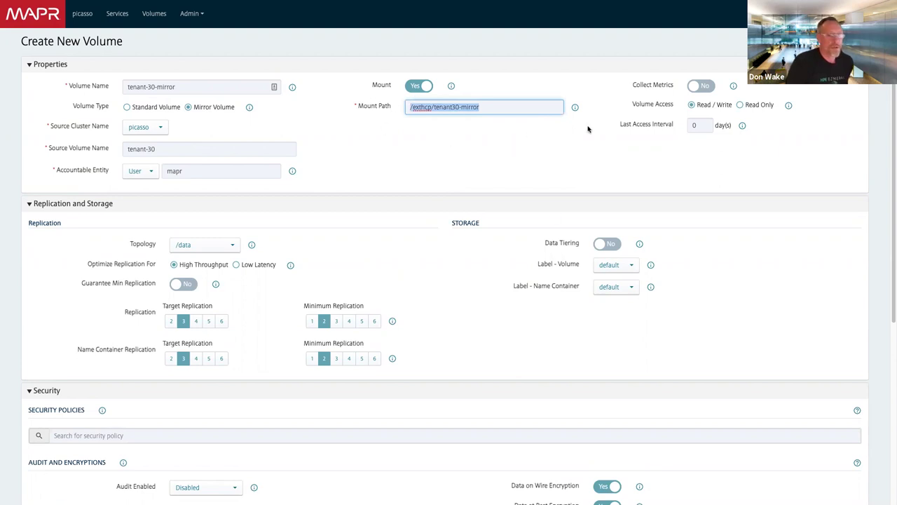
click(502, 106)
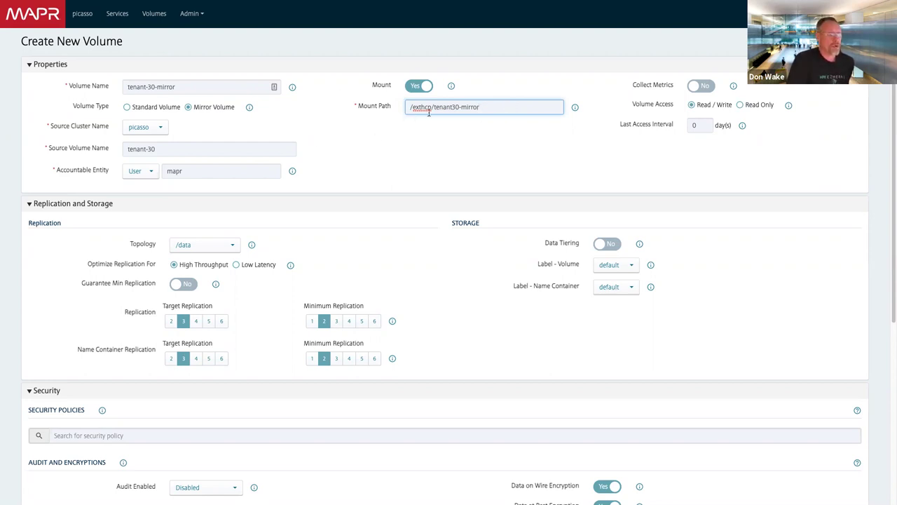
scroll(753, 427, down, 4)
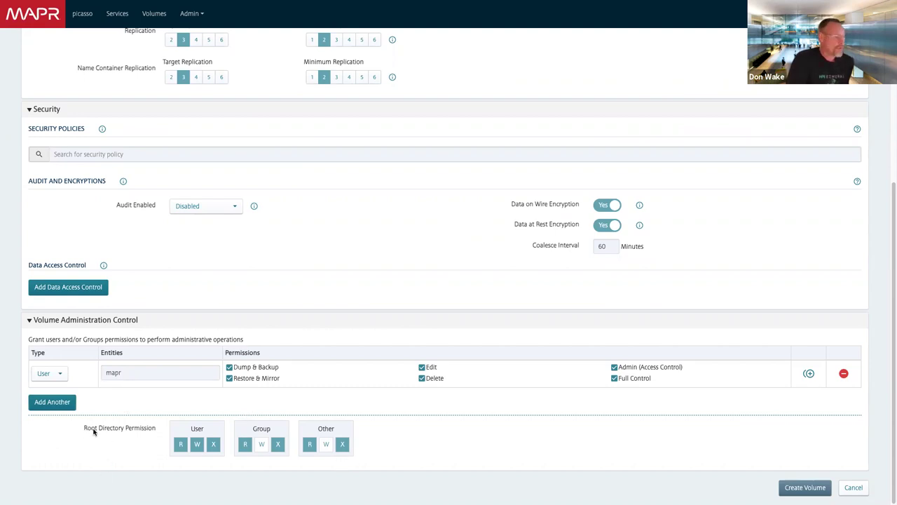
scroll(615, 411, up, 4)
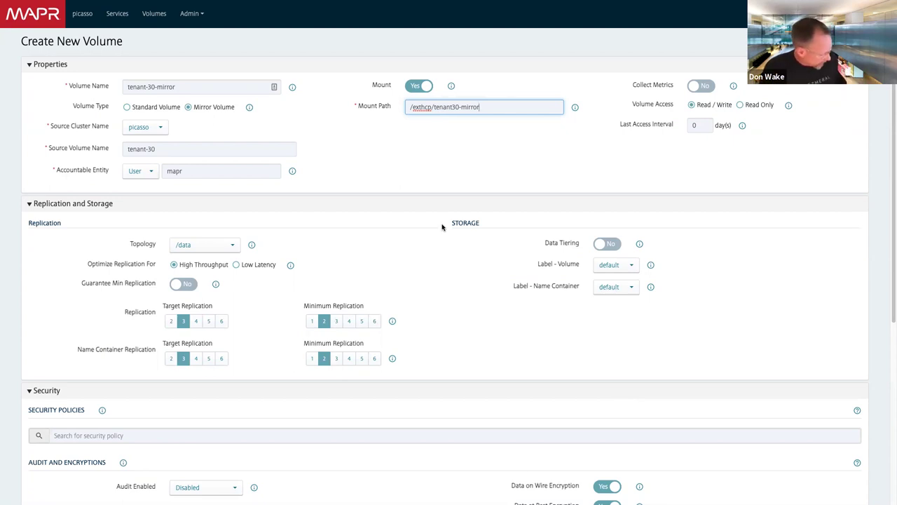
key(super+Tab)
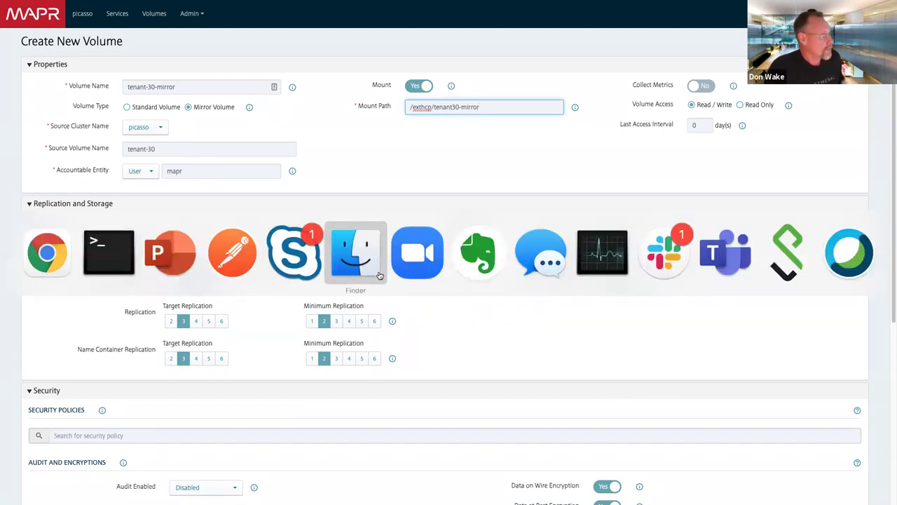
In PowerPoint, present slide 10, the next-step links and demo portal slide, full screen
click(179, 265)
click(36, 448)
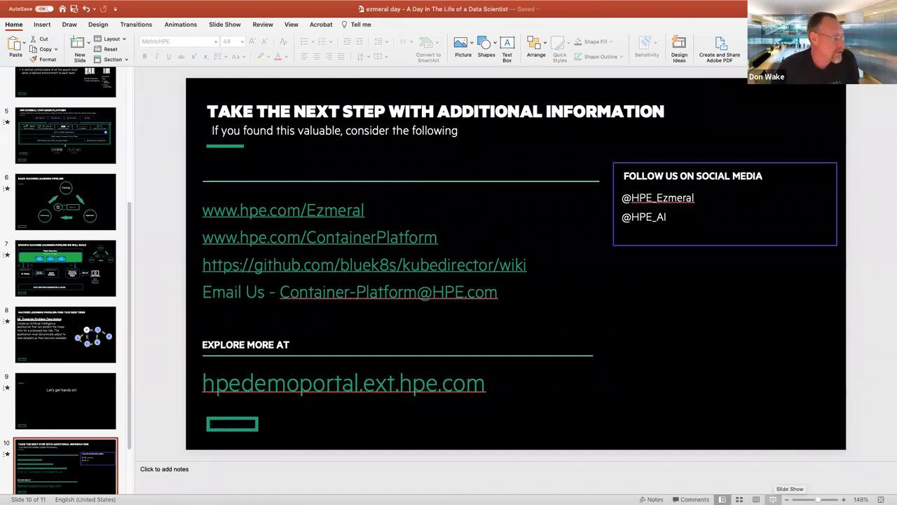
click(773, 499)
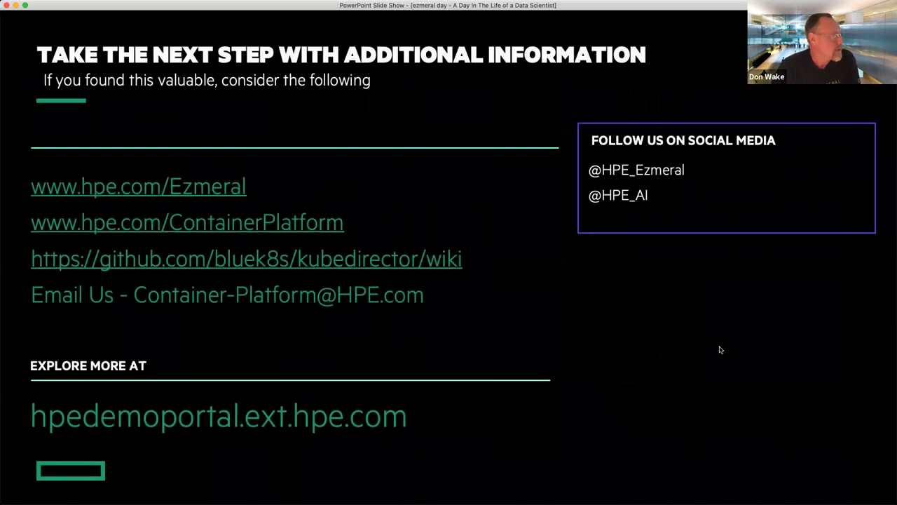